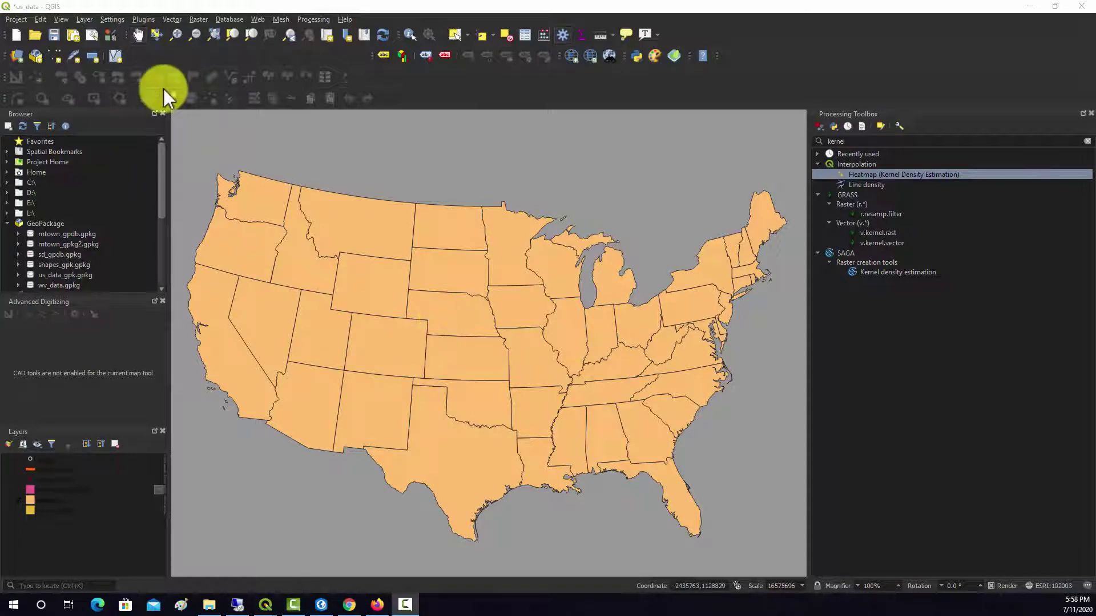
Open Rasterize (Vector to Raster) on the states layer, burning in the POP00_SQMI field.
left_click(194, 19)
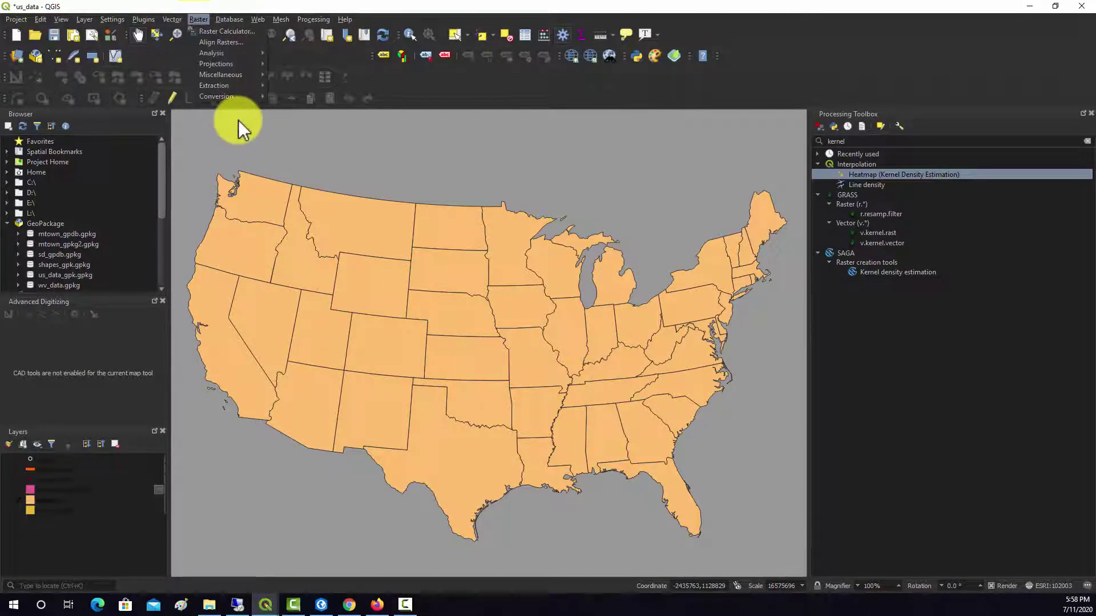
mouse_move(228, 98)
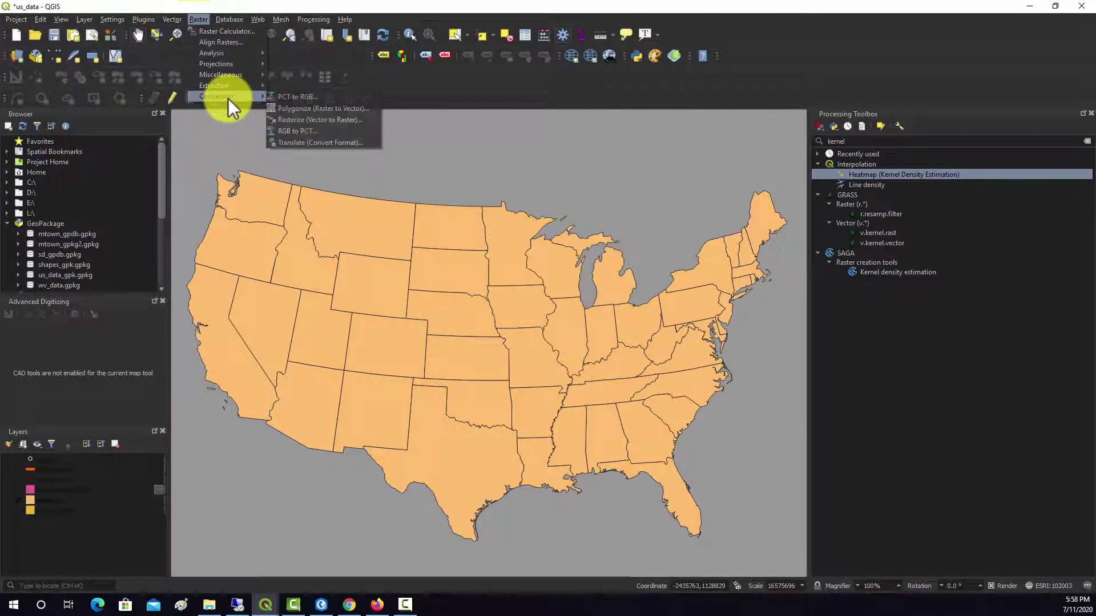
left_click(334, 118)
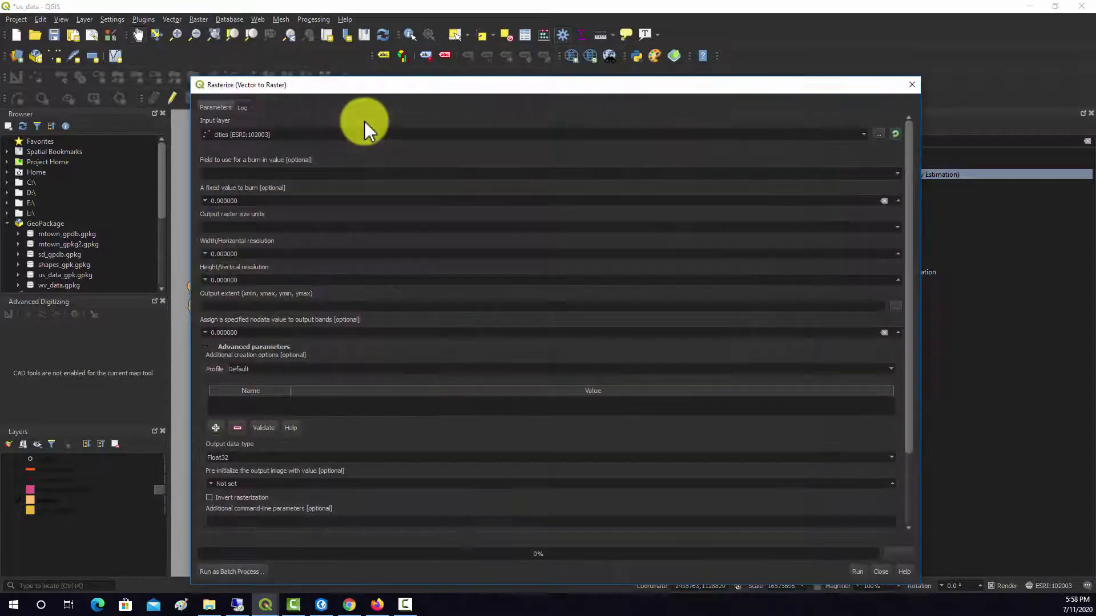
left_click(237, 139)
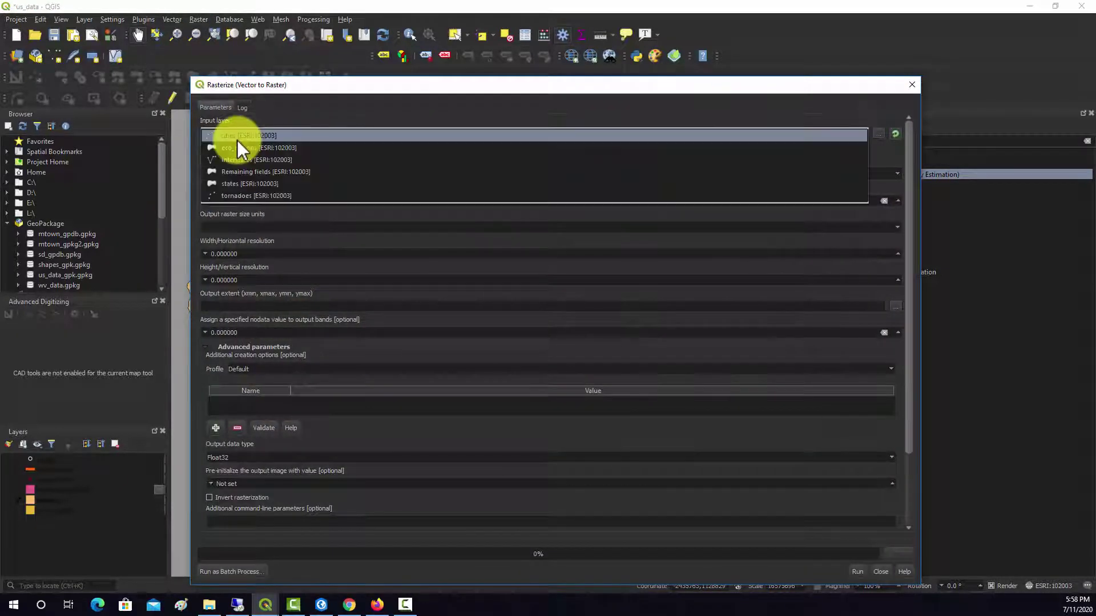
left_click(238, 183)
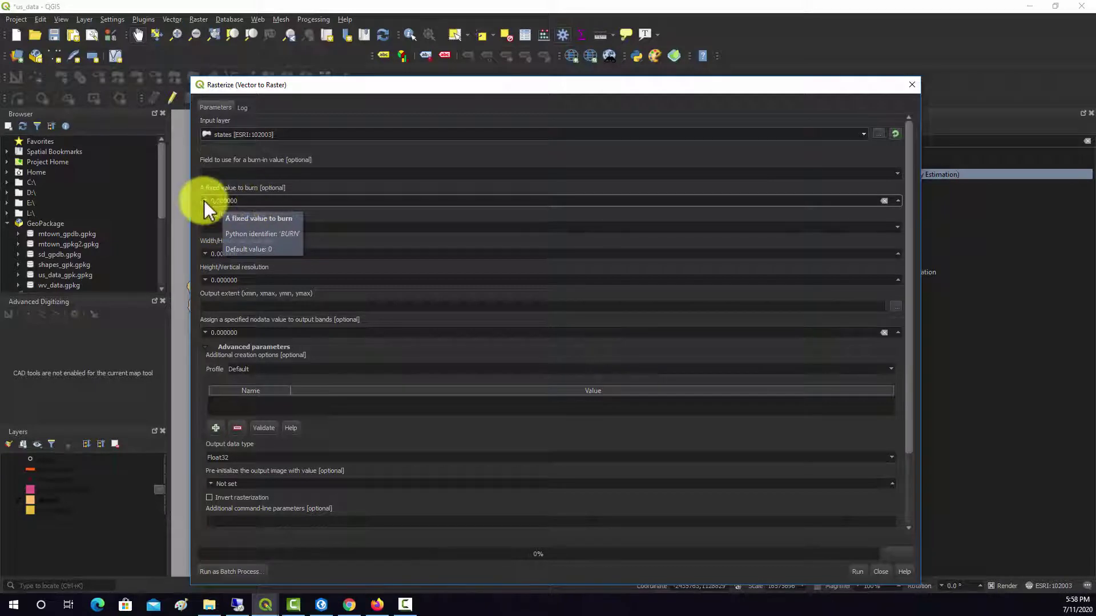
left_click(215, 174)
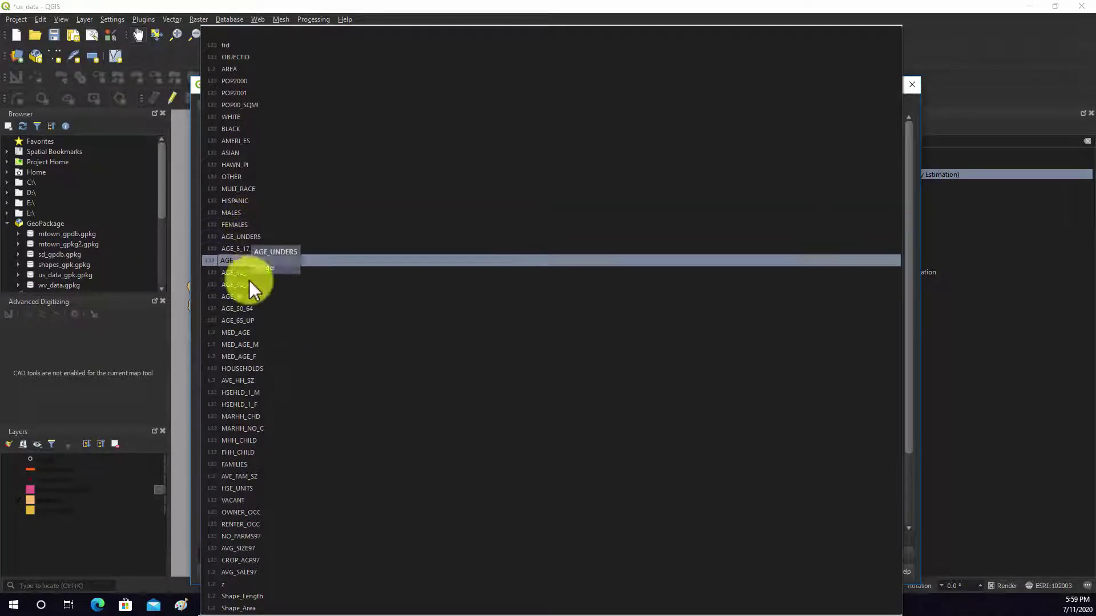
left_click(239, 107)
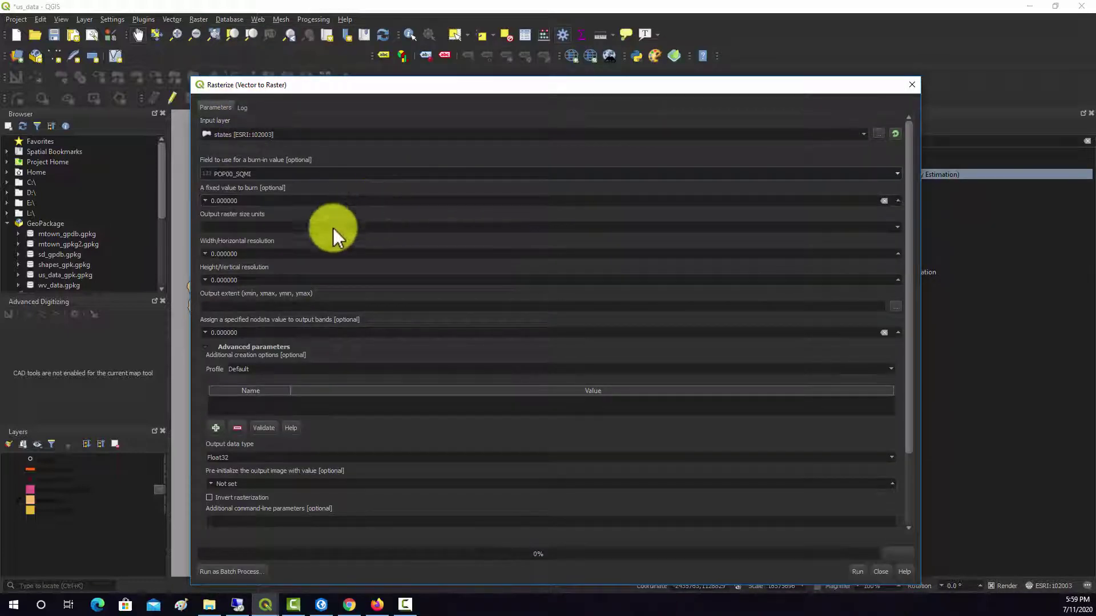
Set output size to georeferenced units with 1000 by 1000 resolution.
left_click(207, 229)
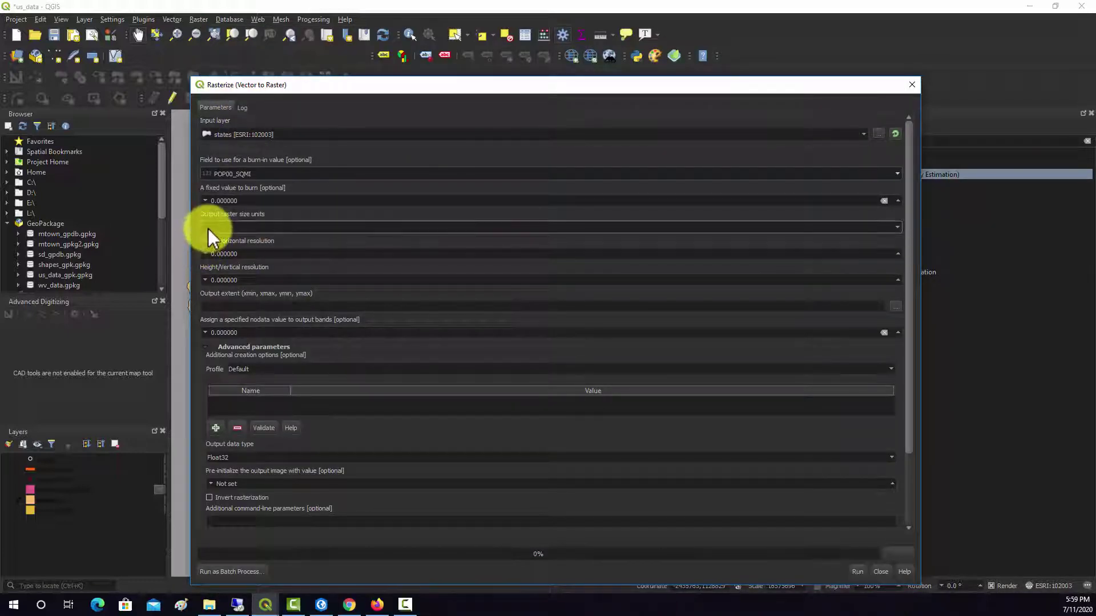
left_click(231, 240)
left_click(236, 253)
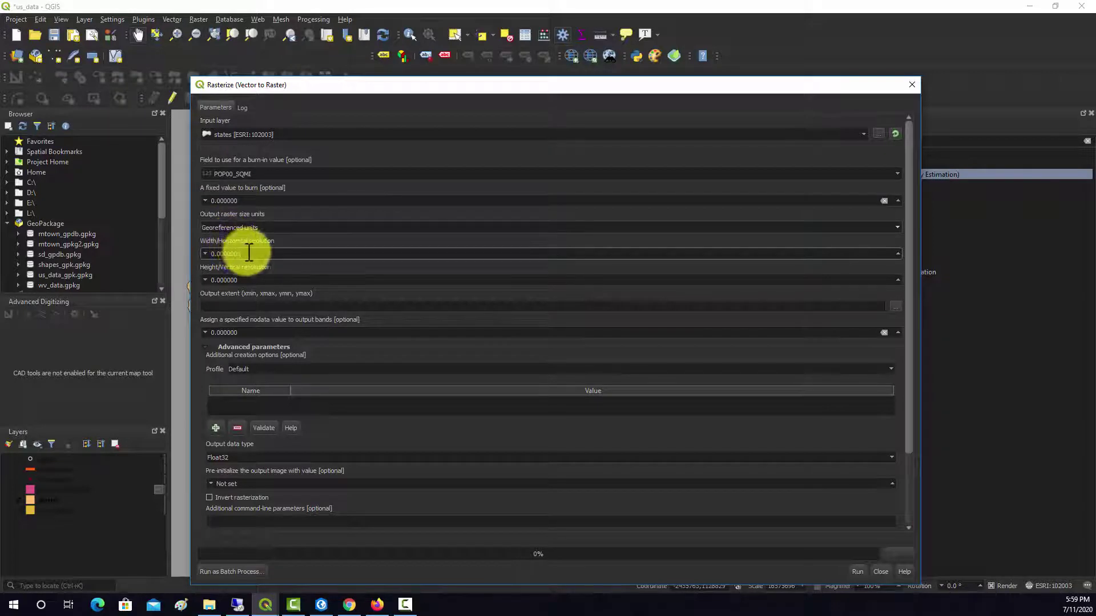
type("1000")
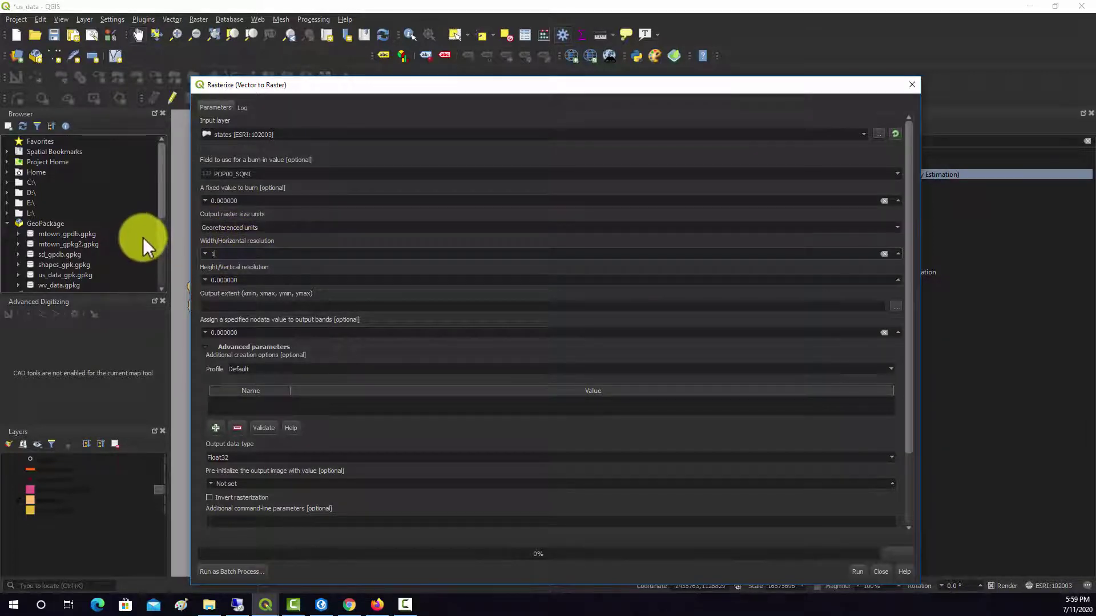
left_click(234, 280)
type("1")
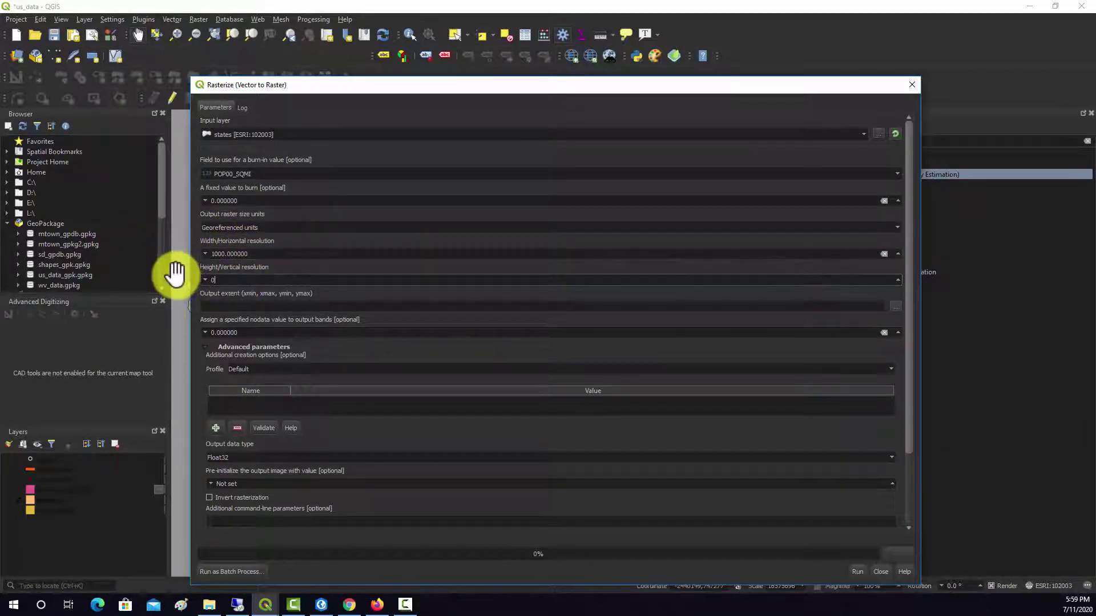
type("000")
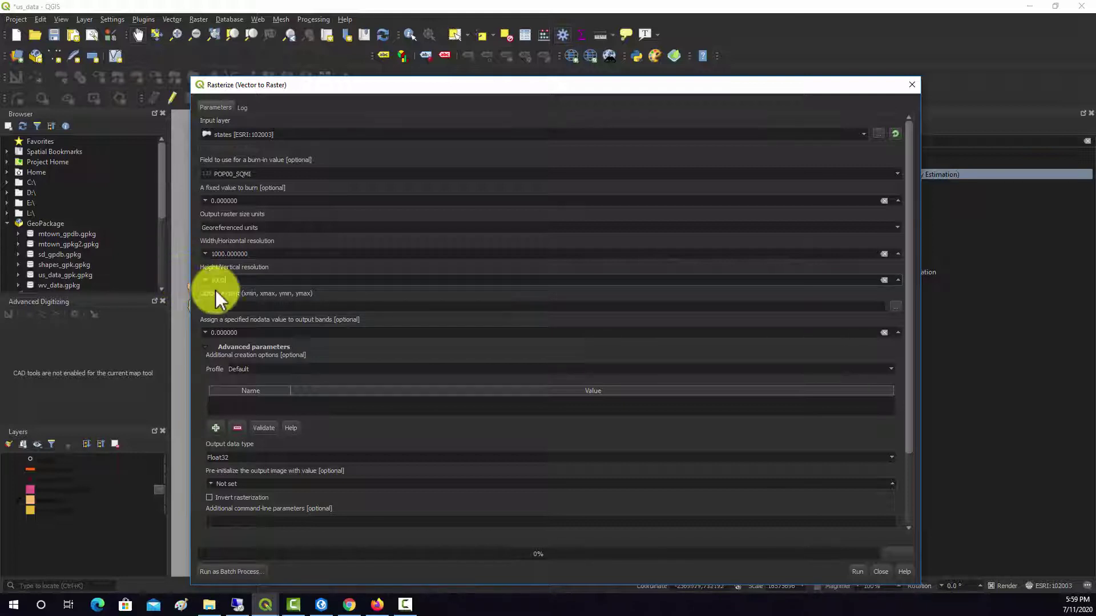
Take the output extent from the states layer and run the rasterization.
left_click(895, 307)
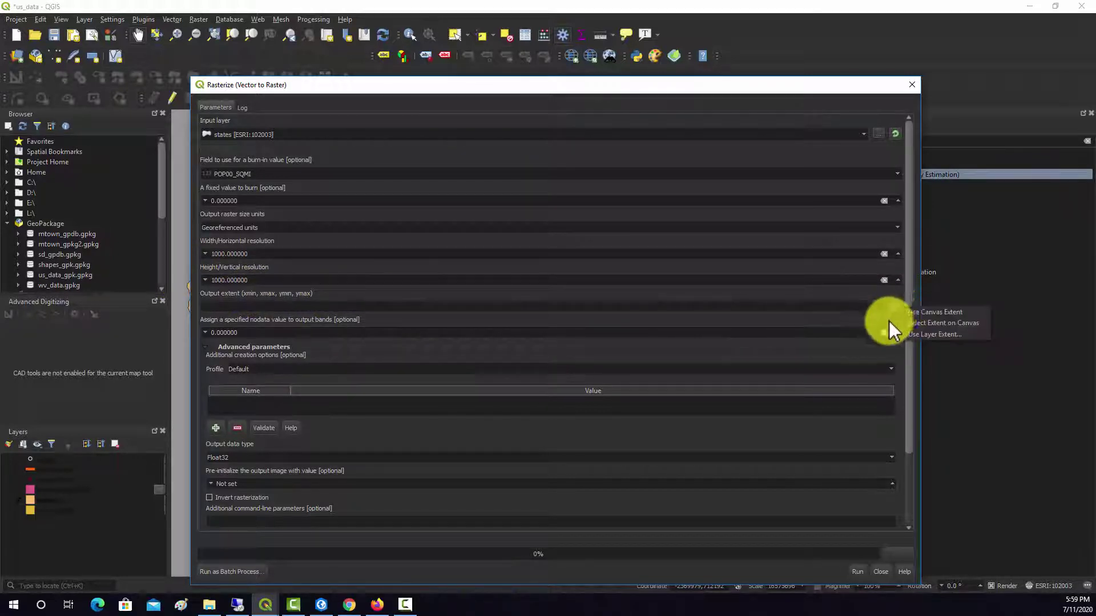
left_click(919, 334)
left_click(591, 340)
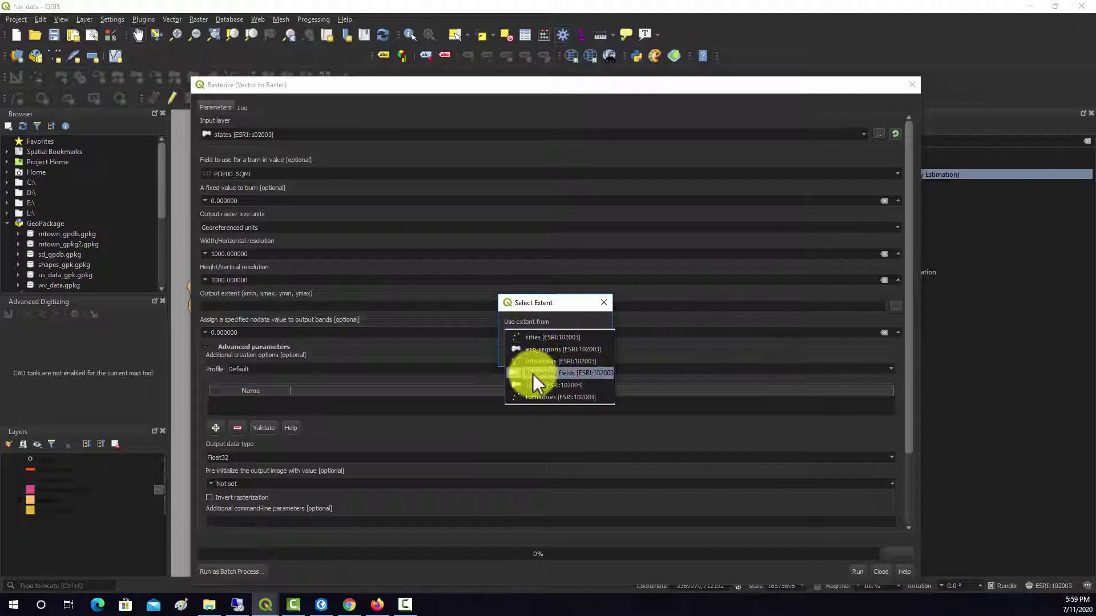
left_click(533, 374)
left_click(570, 354)
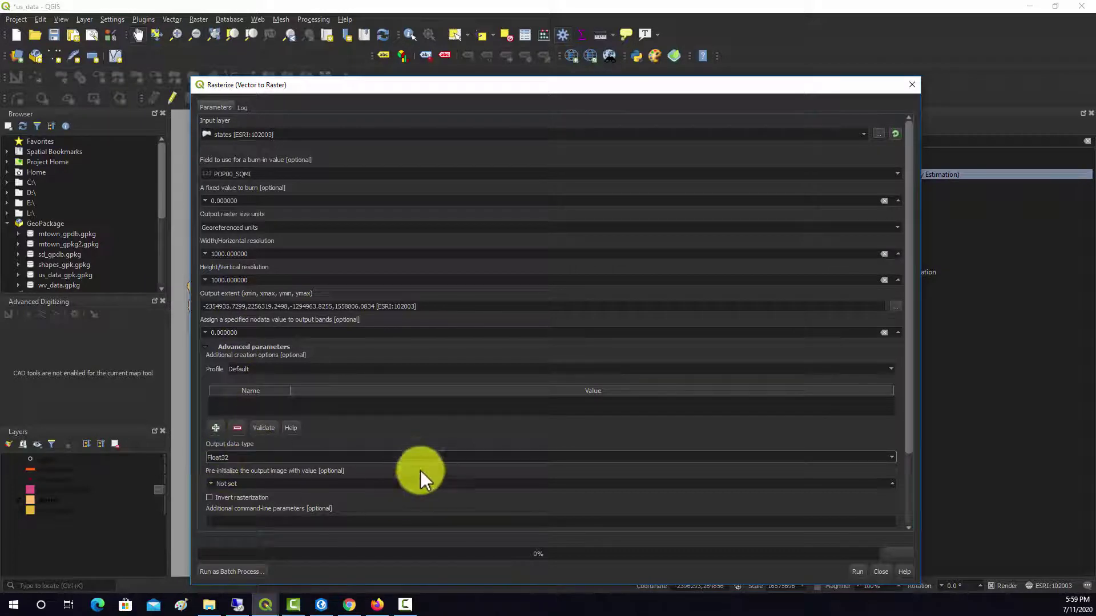
left_click(855, 572)
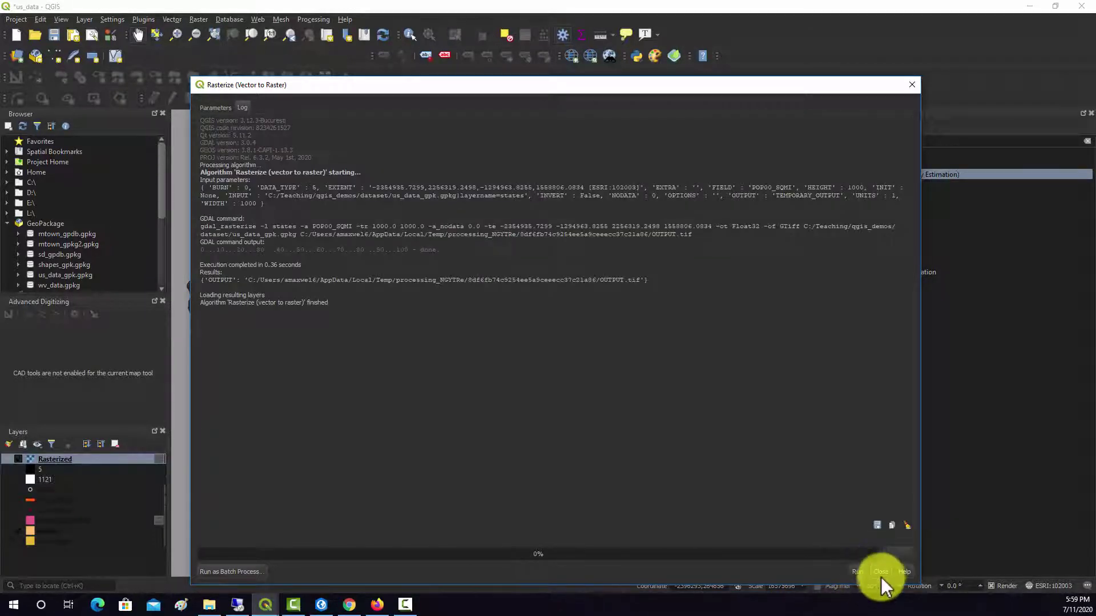
Close Rasterize and zoom around the greyscale density raster, valued 5 to 1121.
left_click(881, 572)
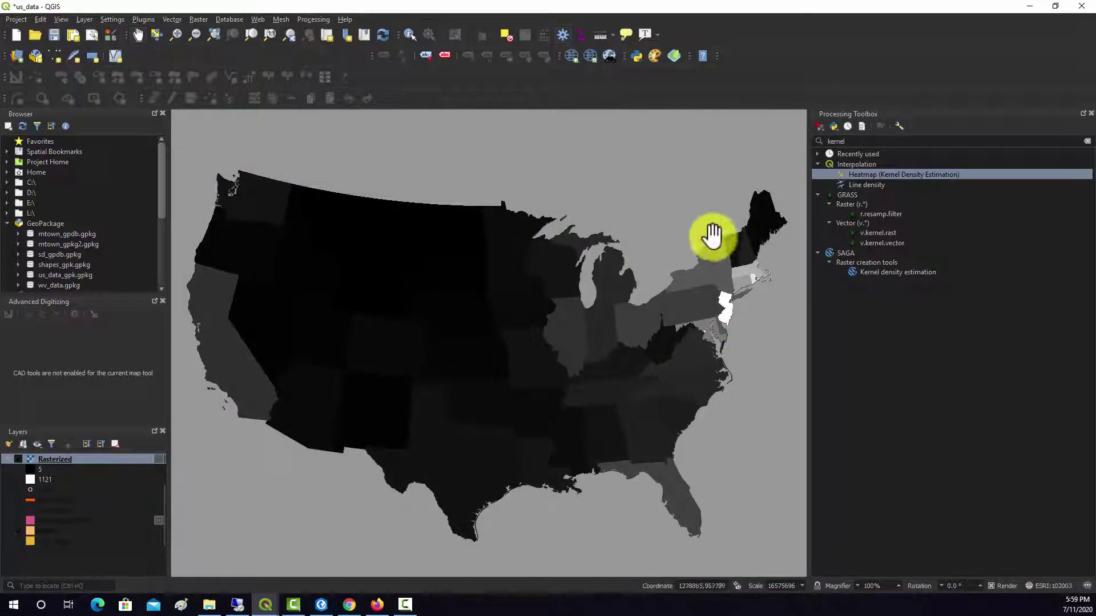
scroll(734, 306, "up", 3)
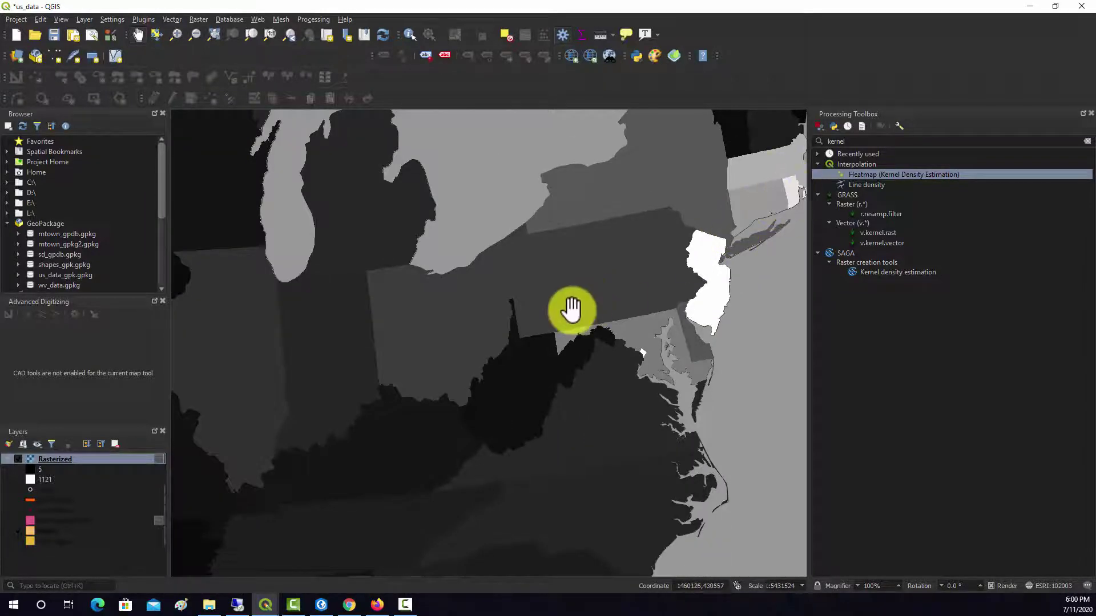
scroll(570, 311, "down", 3)
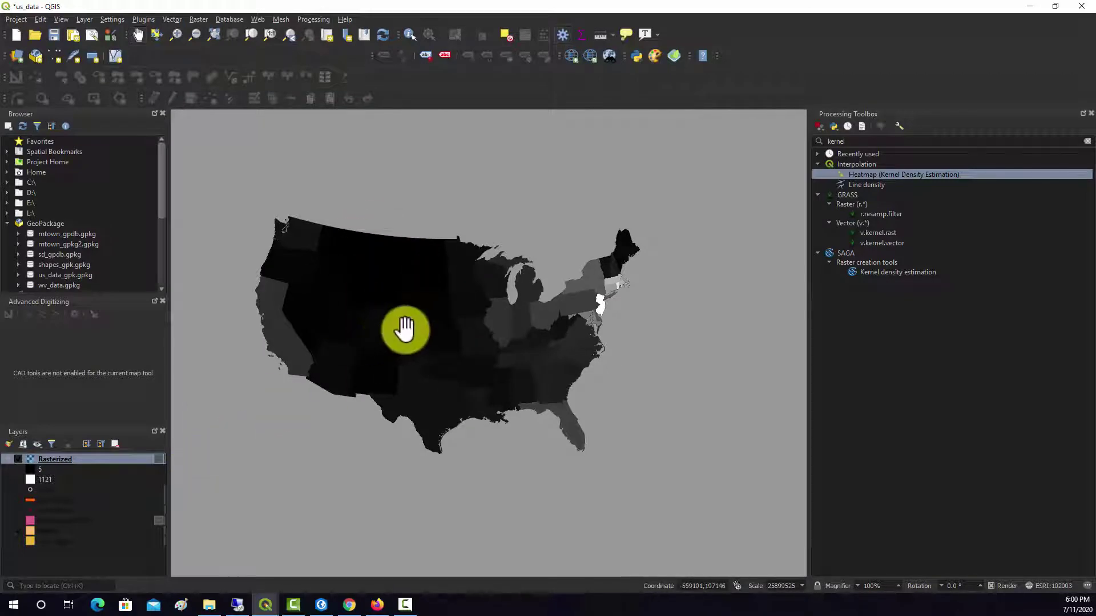
scroll(394, 329, "up", 1)
left_click_drag(387, 333, 420, 357)
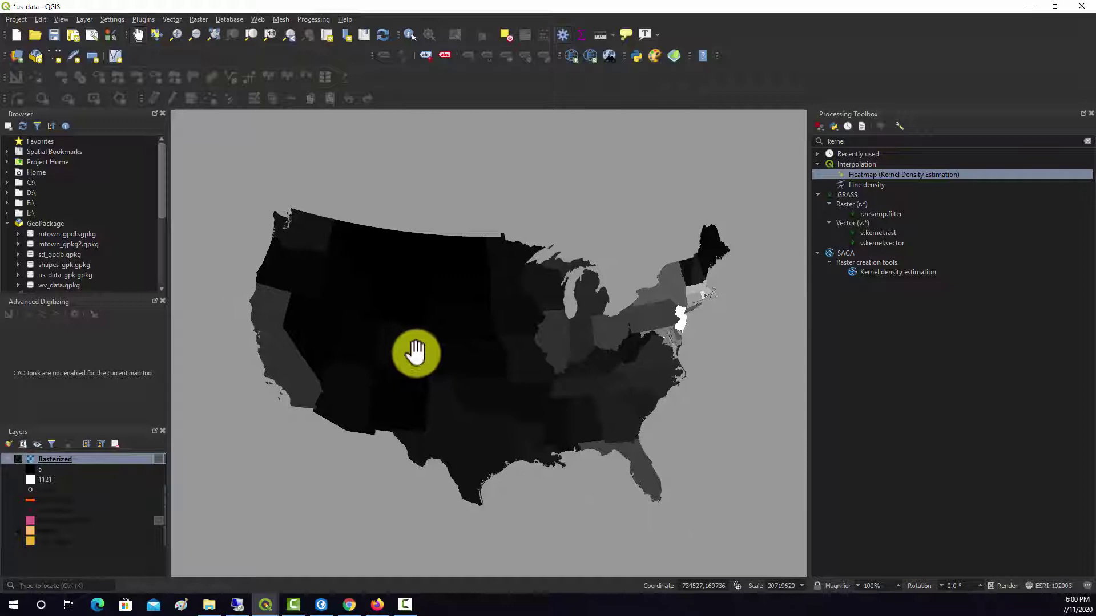
Show interstates instead of the raster, then reopen Rasterize on interstates with fixed burn value 1.
left_click(18, 460)
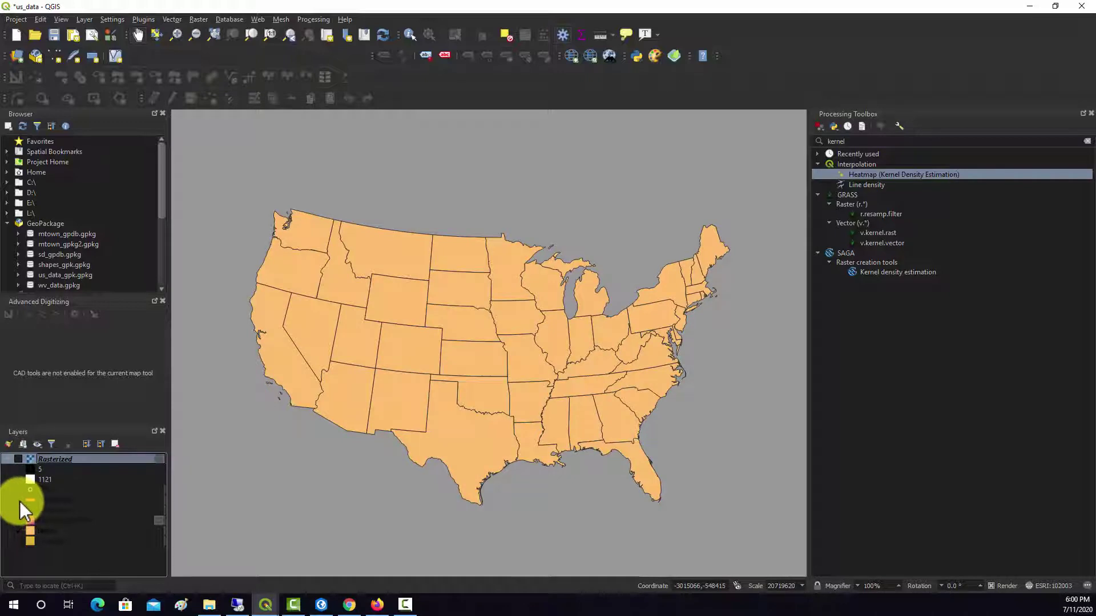
left_click(19, 500)
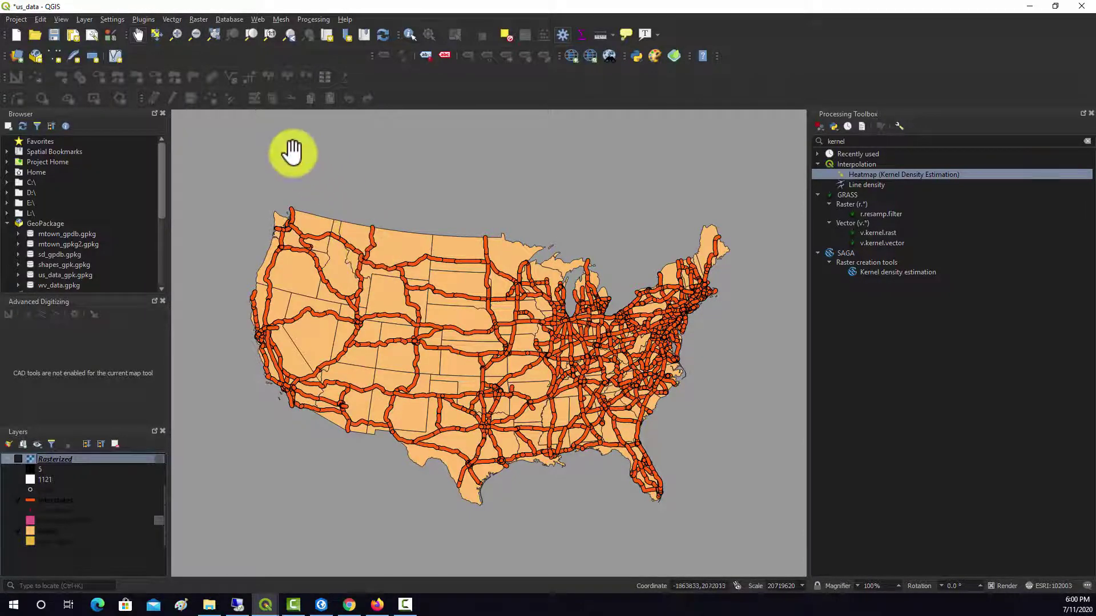
left_click(198, 20)
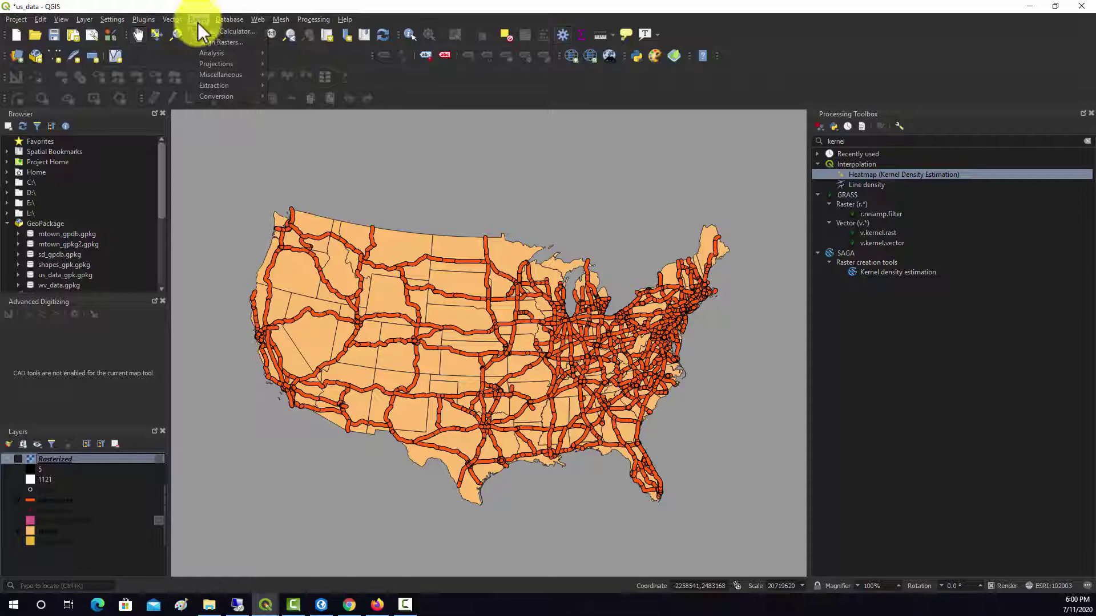
mouse_move(223, 95)
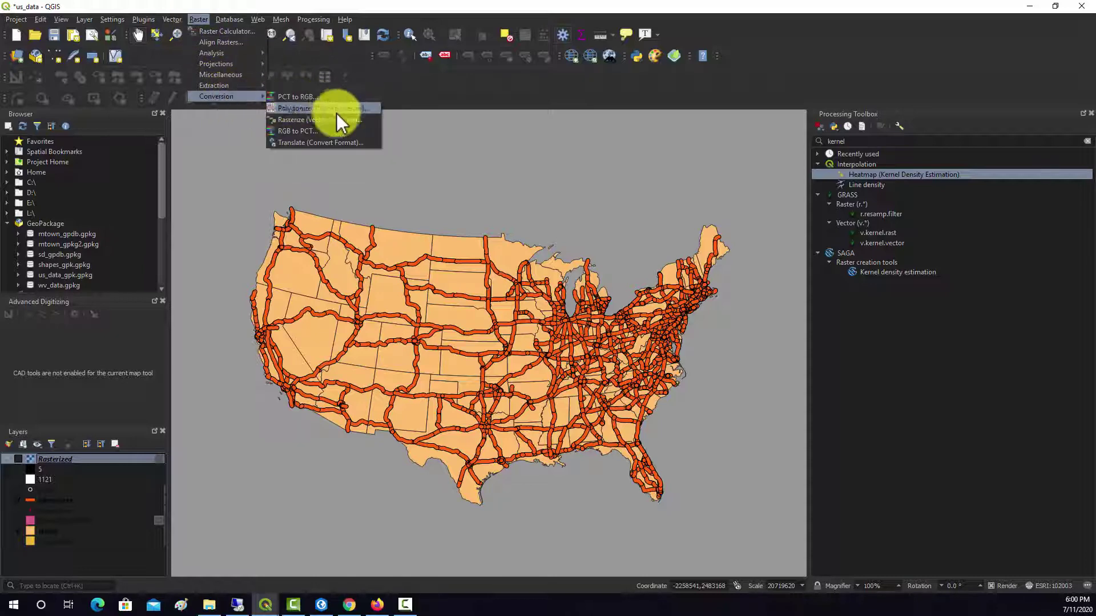
left_click(299, 121)
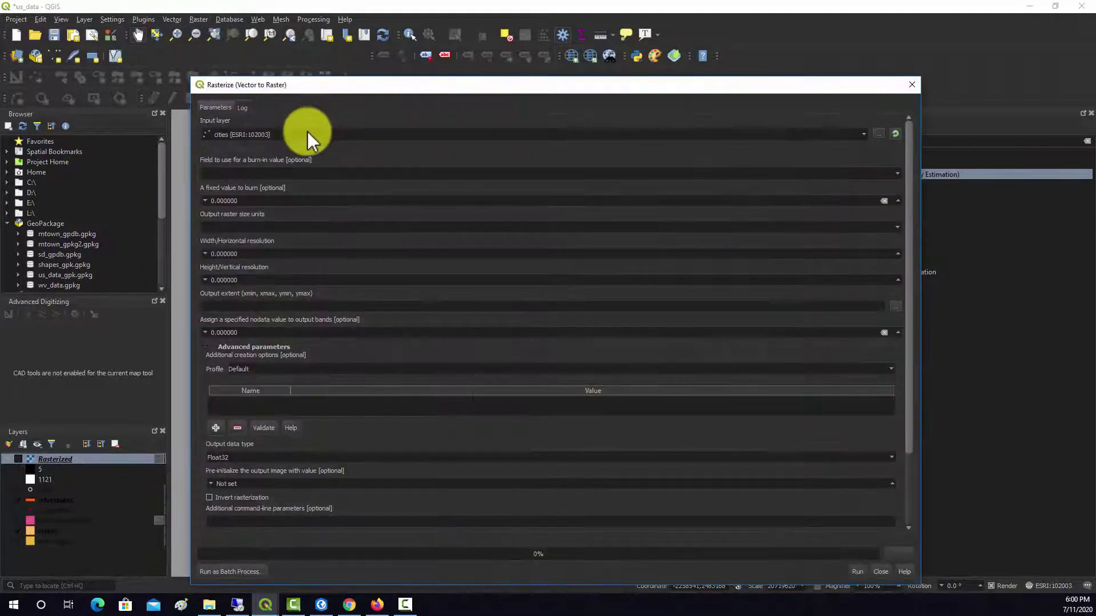
left_click(293, 135)
left_click(247, 151)
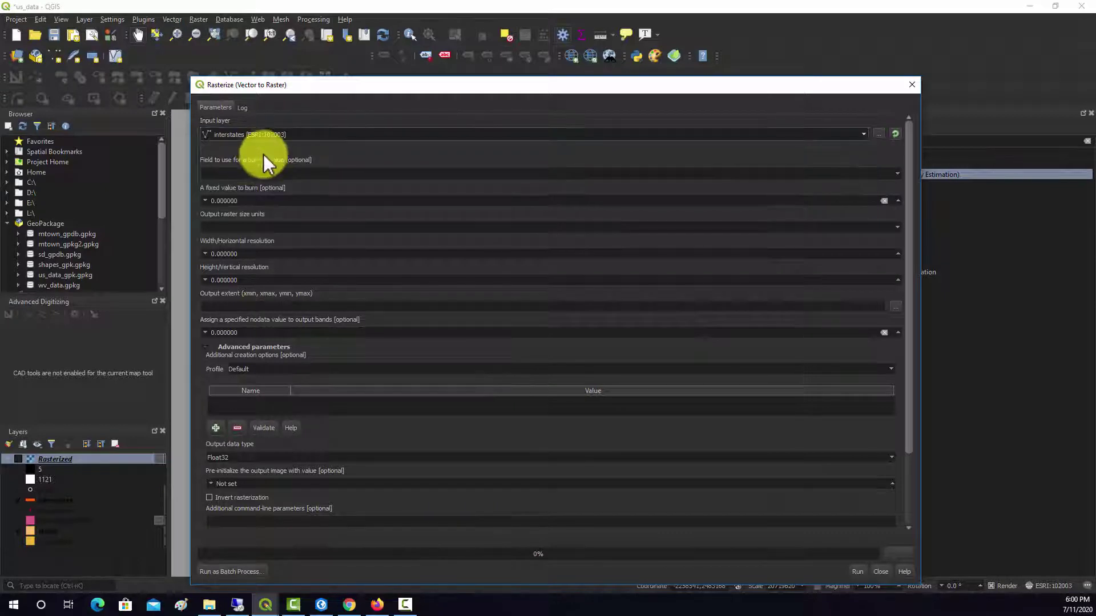
left_click(247, 200)
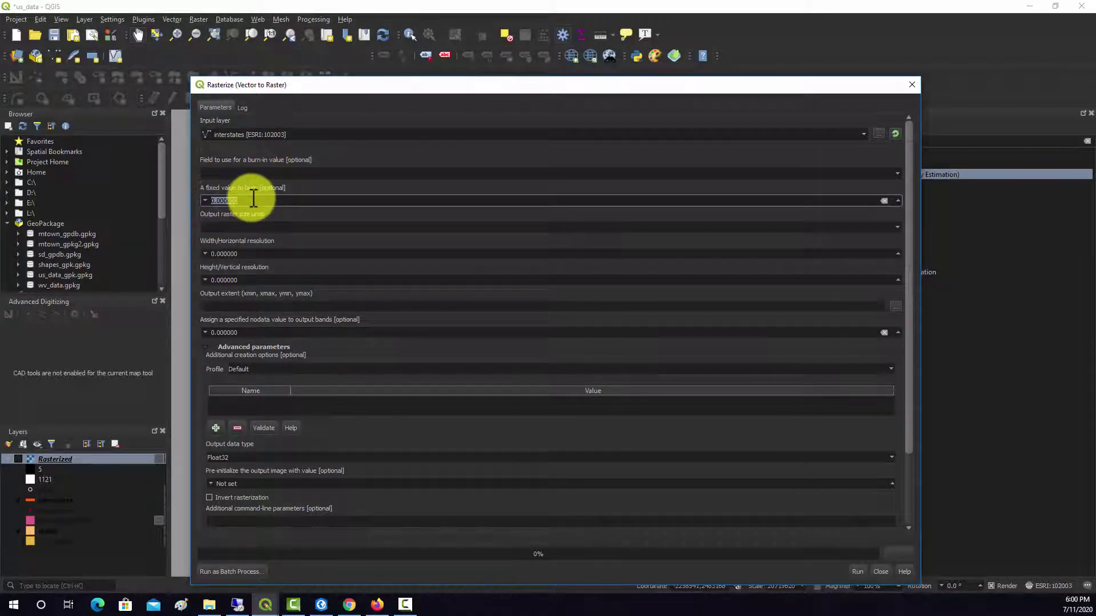
type("1")
Set georeferenced output units at 1000 by 1000, correcting a mistyped 10000 width.
left_click(242, 228)
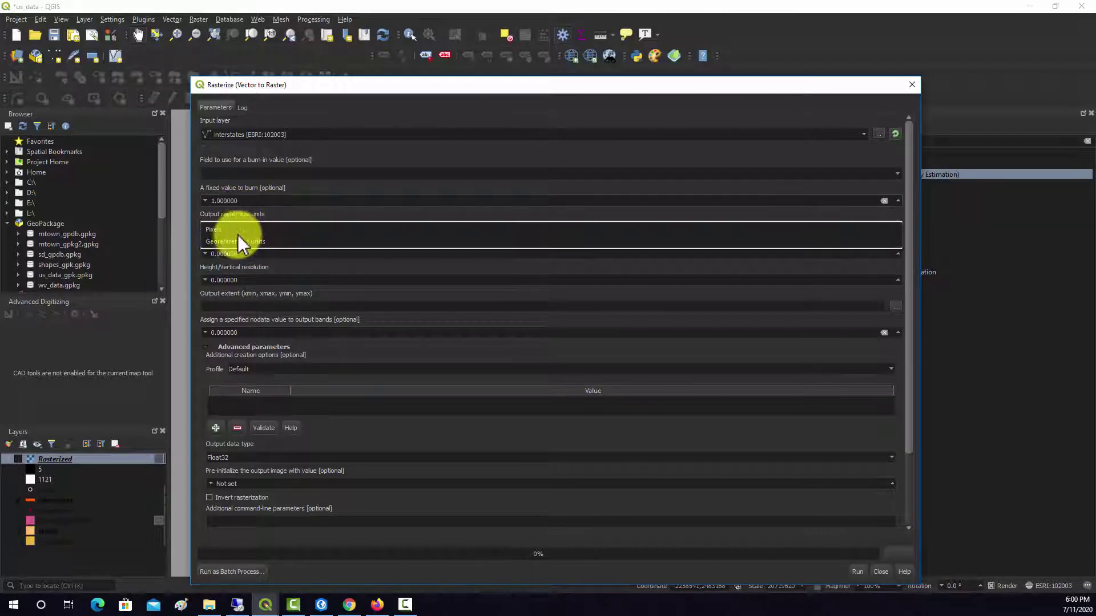
left_click(238, 243)
double_click(257, 251)
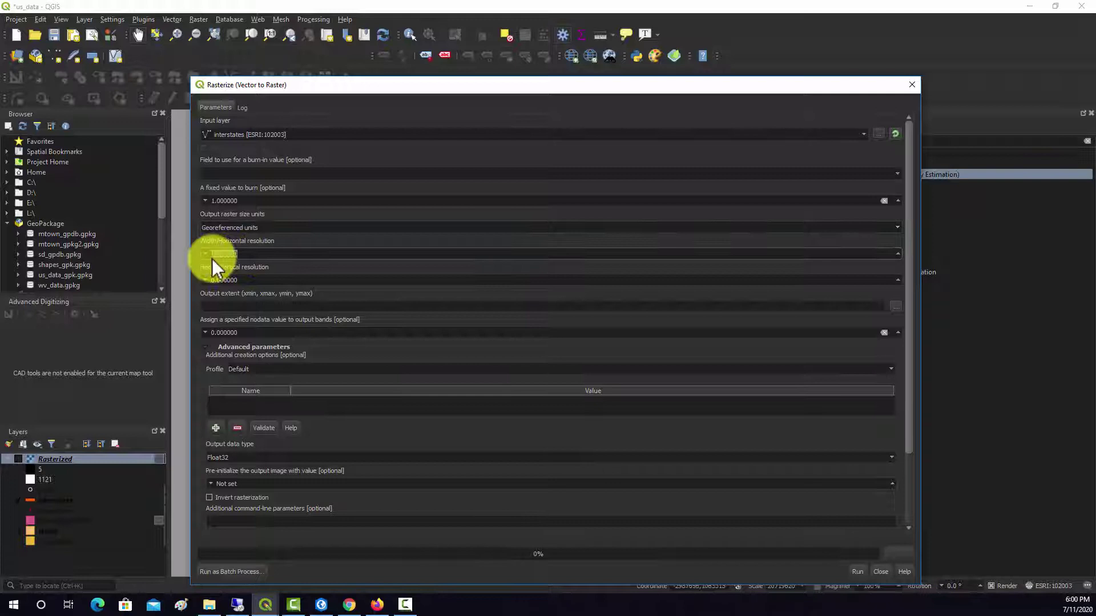
type("1000")
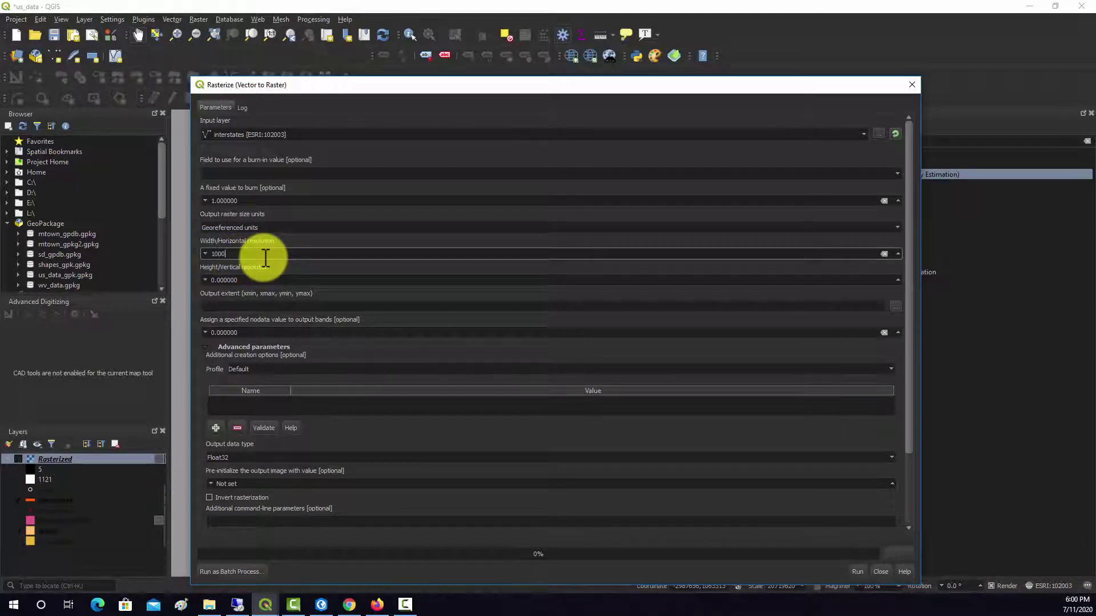
type("0")
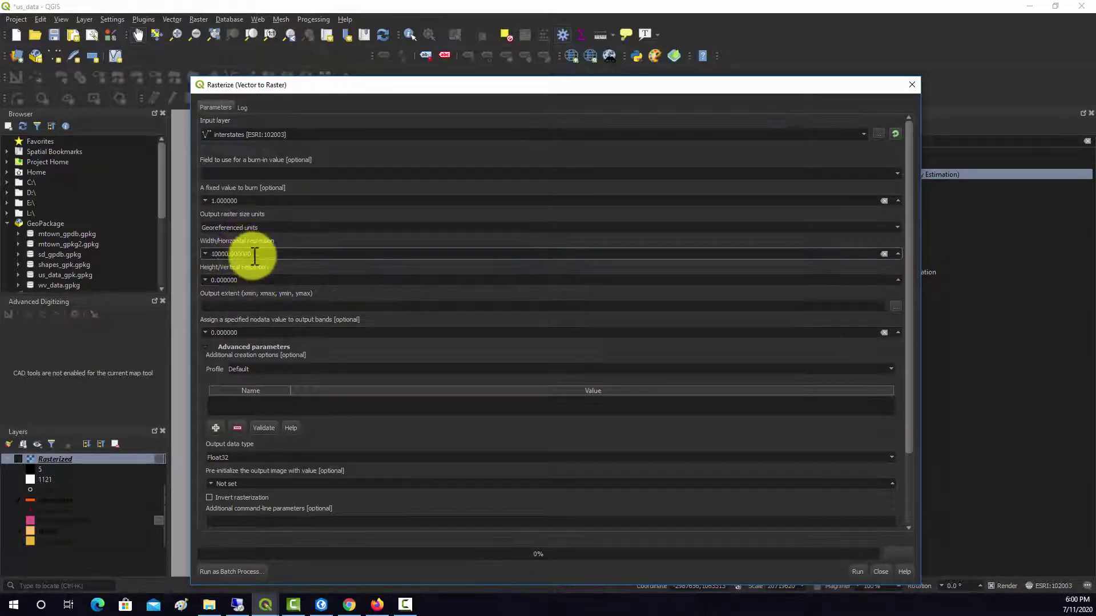
left_click_drag(255, 255, 203, 250)
key("BackSpace")
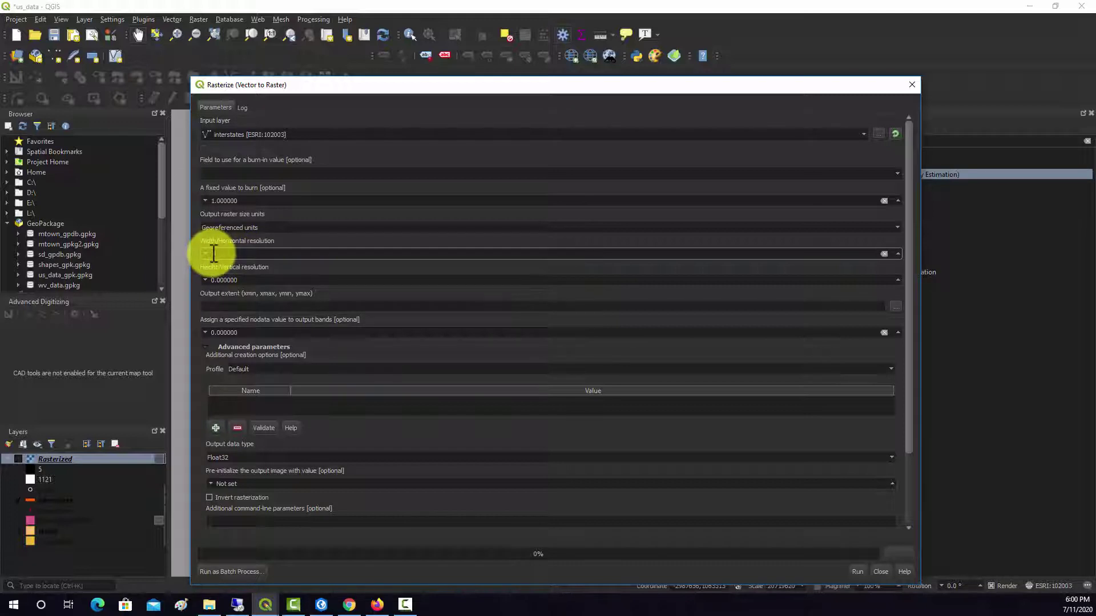
type("1000")
key("Tab")
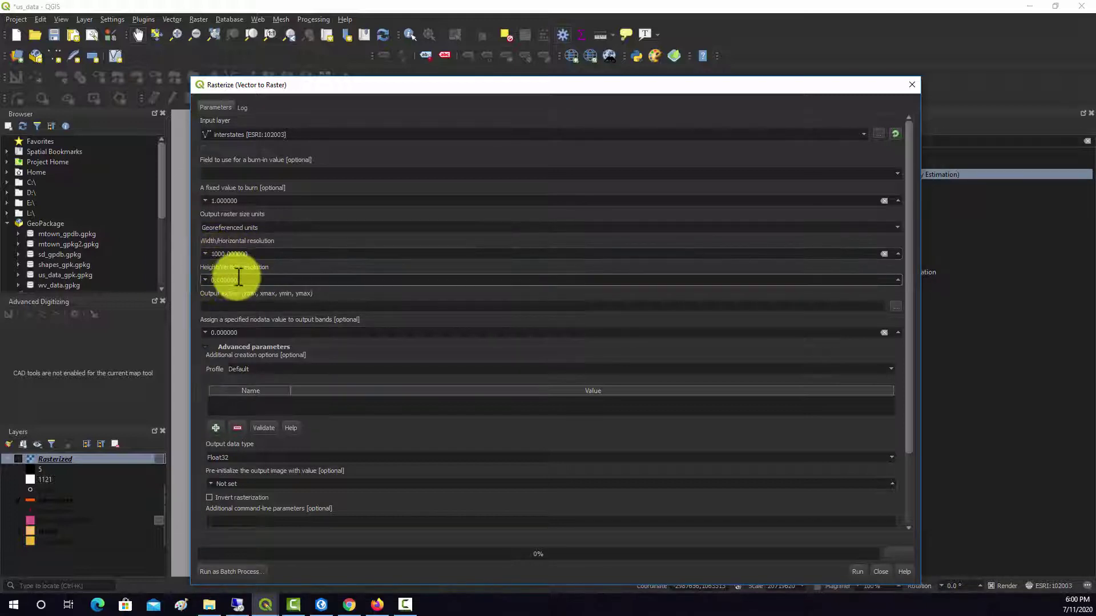
key("BackSpace")
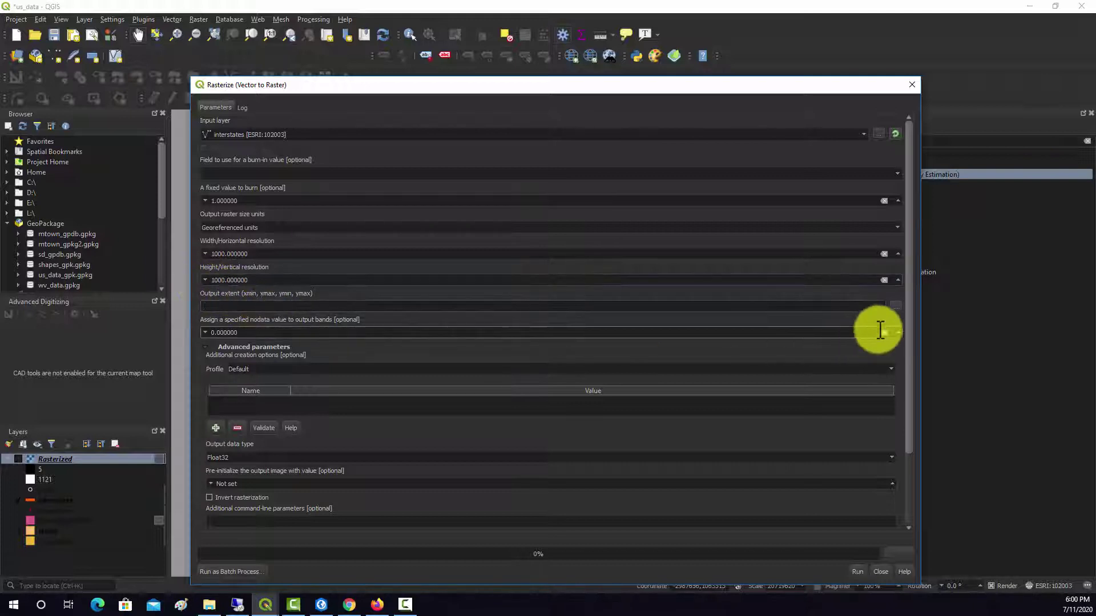
Use the states layer's extent and run the interstates rasterization.
left_click(892, 305)
left_click(928, 333)
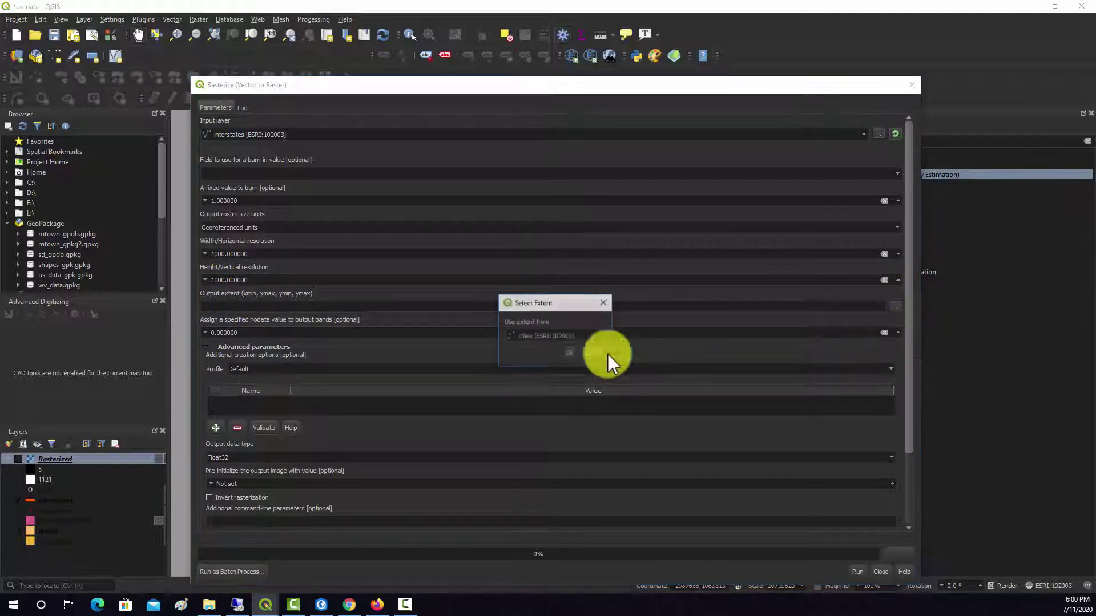
left_click(606, 340)
left_click(540, 396)
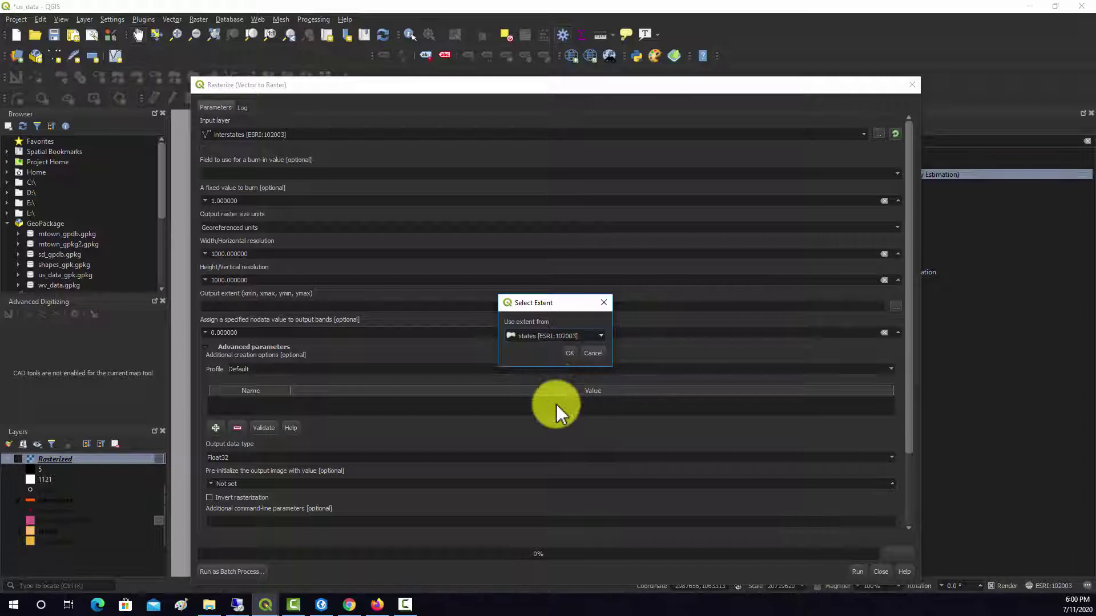
left_click(566, 357)
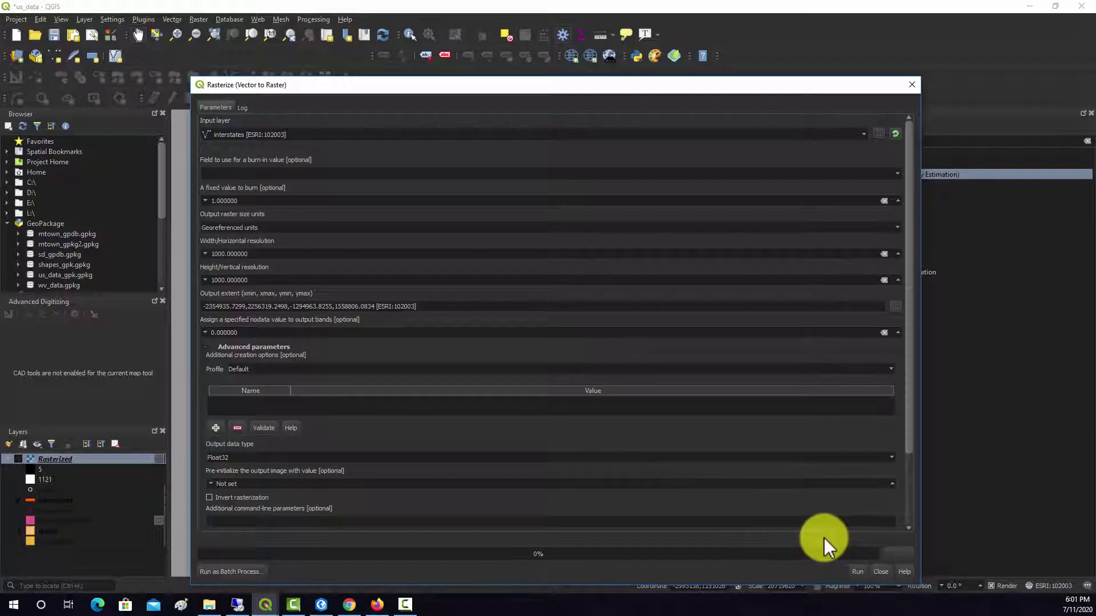
left_click(855, 573)
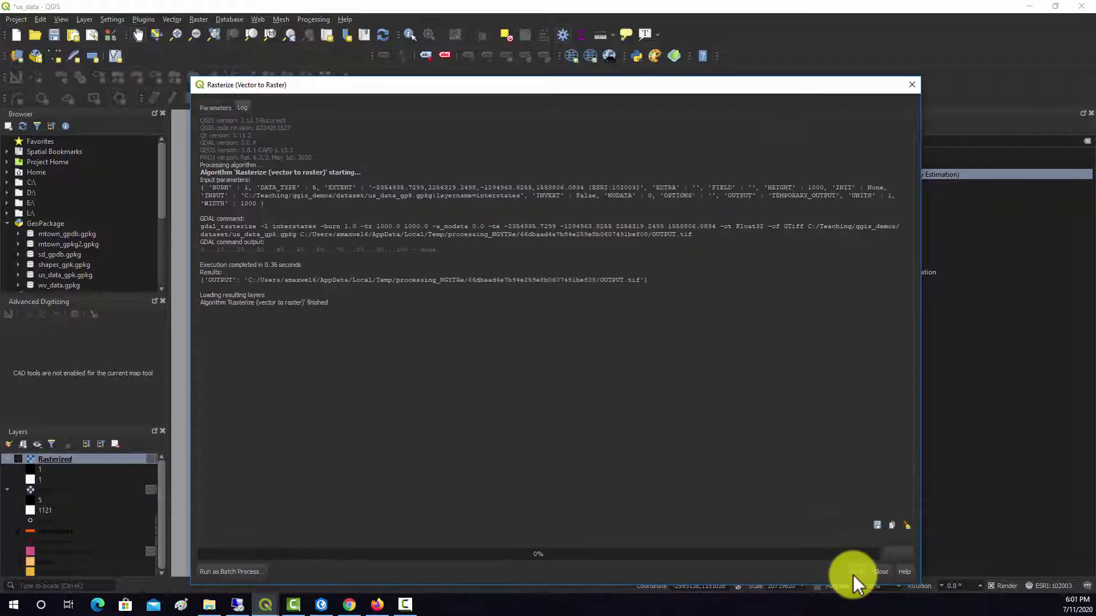
Close Rasterize, hide the interstates vector, and pan around the blocky rasterized roads near Lake Michigan.
left_click(887, 571)
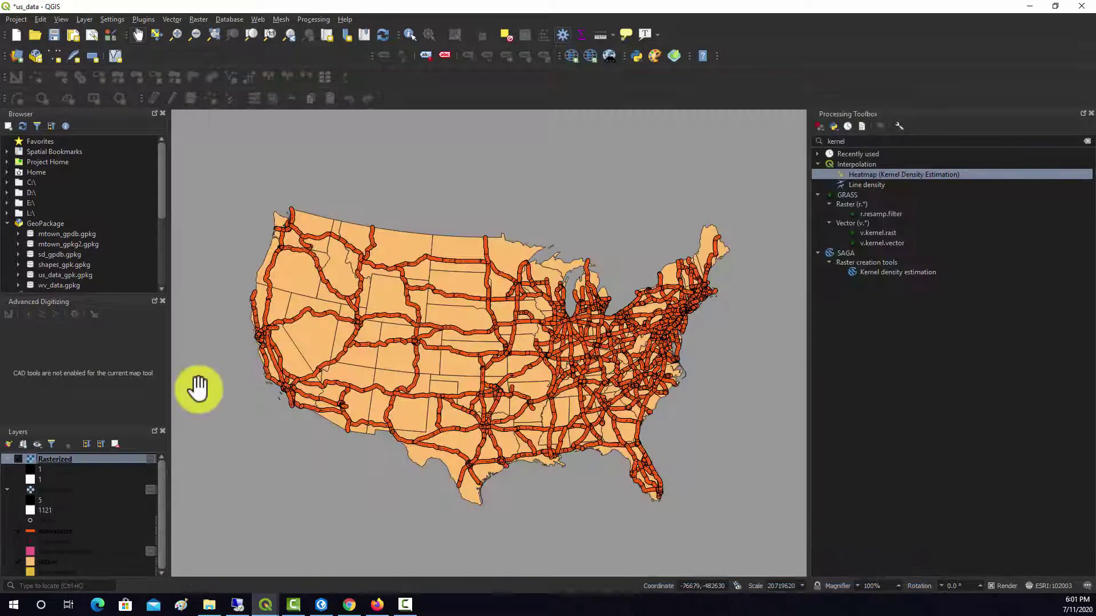
left_click(18, 530)
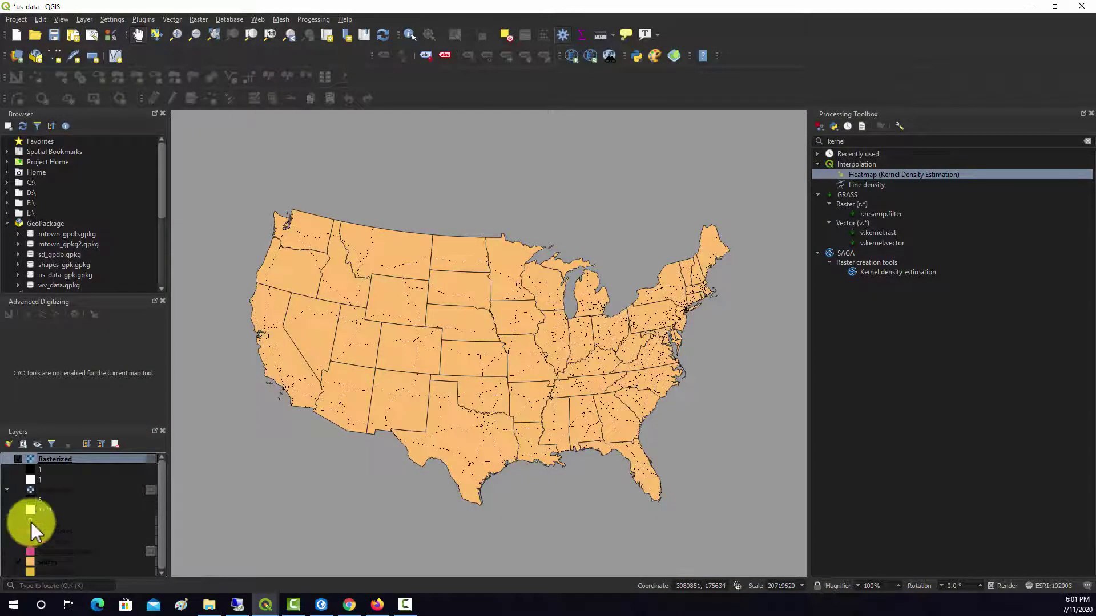
scroll(616, 357, "up", 2)
scroll(639, 328, "up", 2)
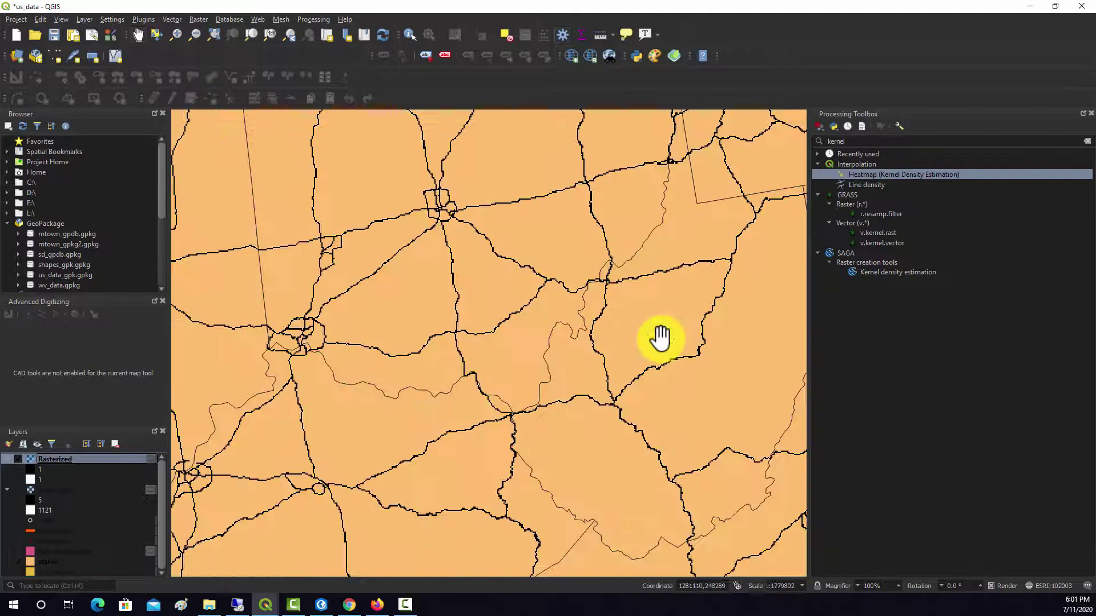
left_click_drag(371, 350, 518, 342)
left_click_drag(518, 381, 589, 438)
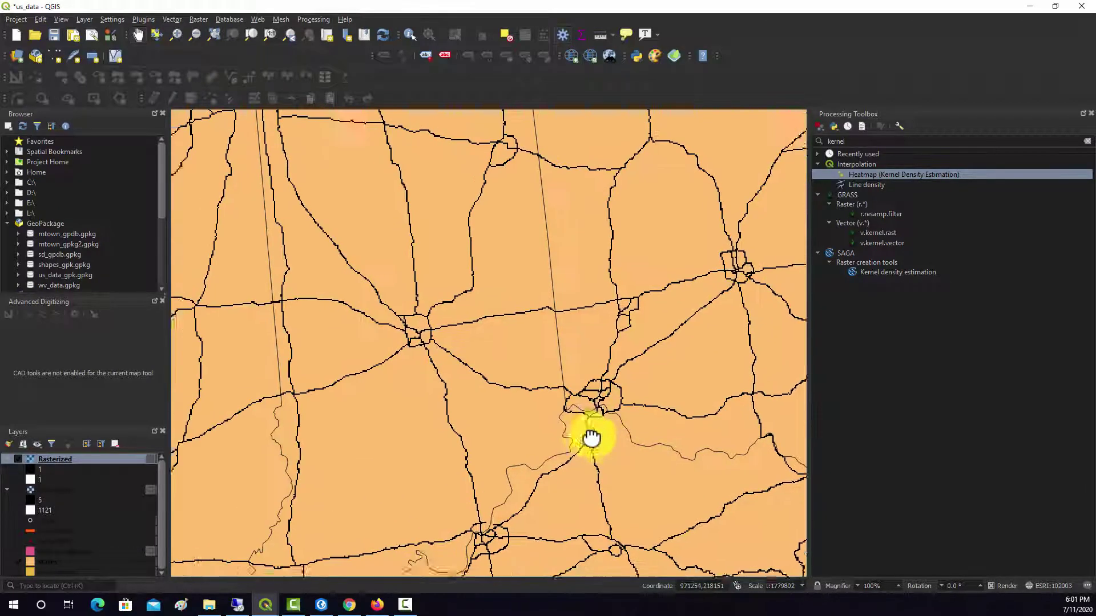
left_click_drag(438, 161, 391, 242)
left_click_drag(282, 370, 416, 367)
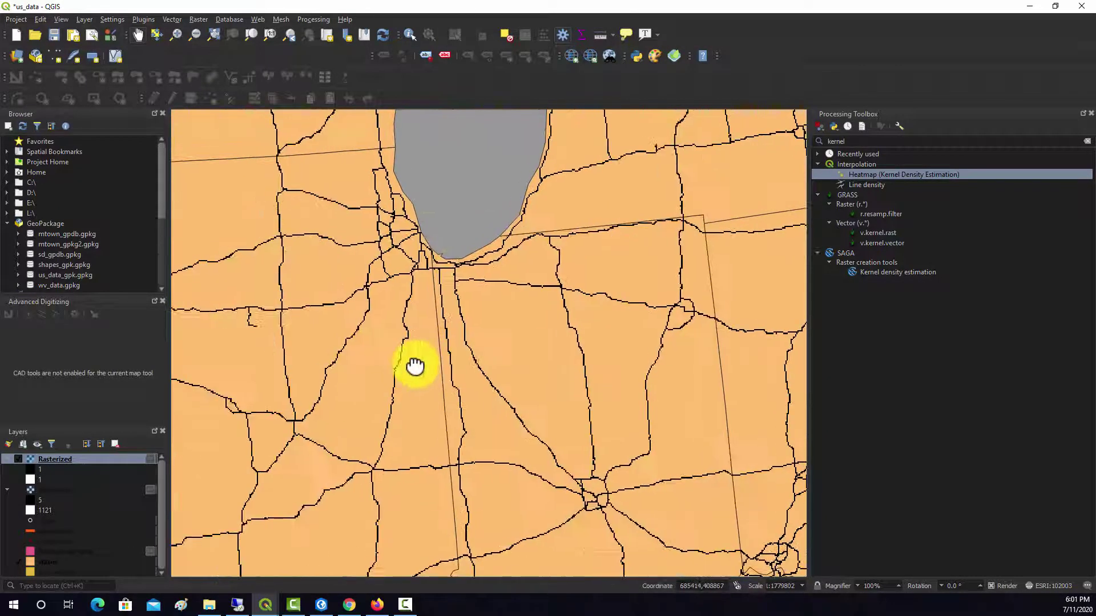
left_click_drag(314, 257, 509, 309)
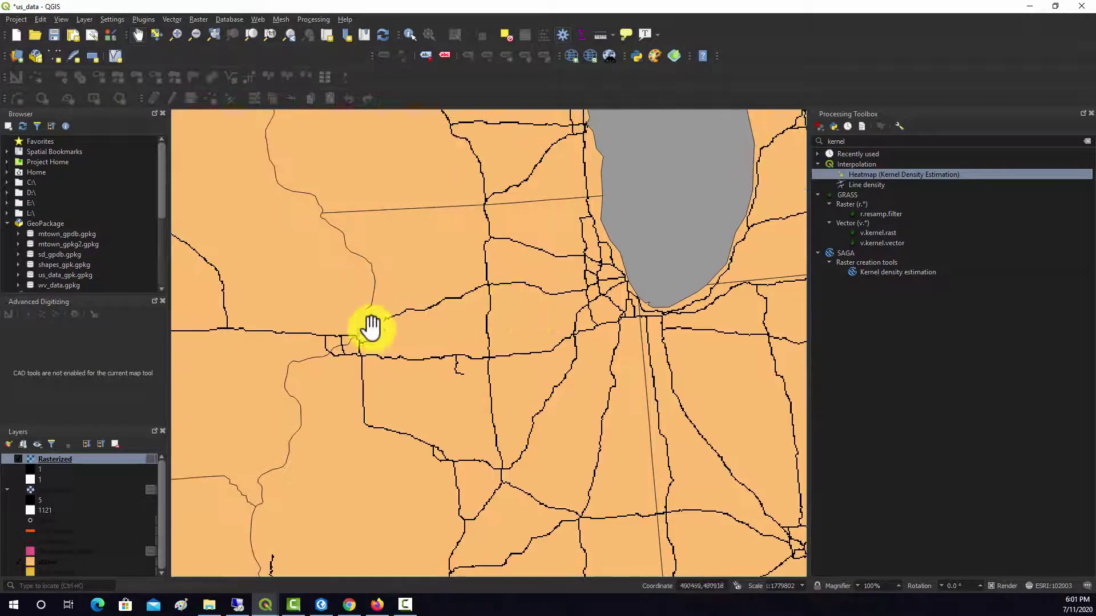
left_click_drag(313, 325, 396, 331)
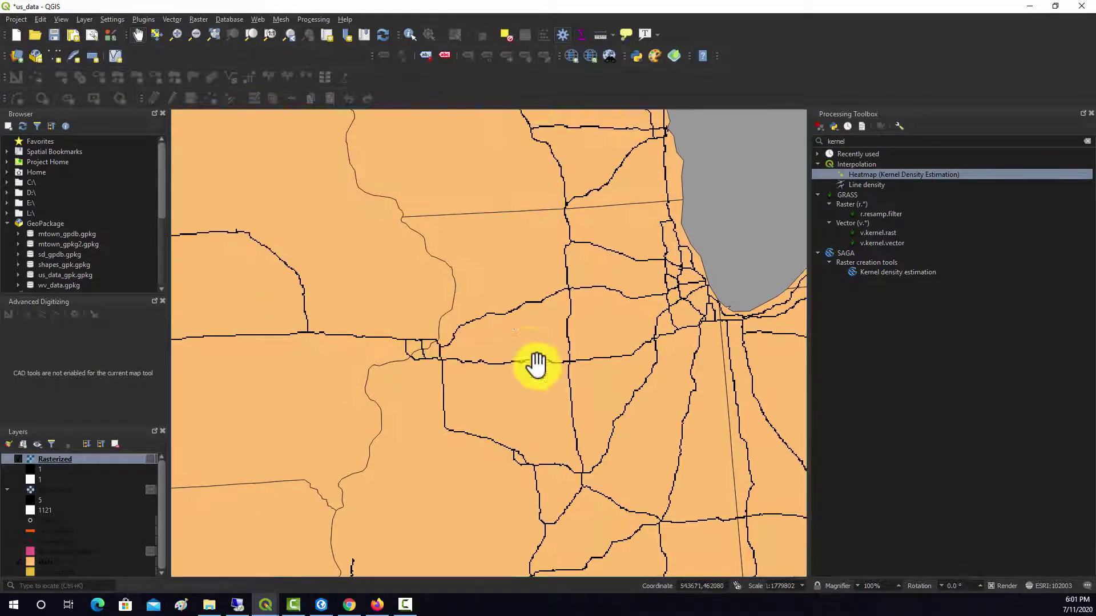
left_click_drag(555, 450, 469, 274)
left_click_drag(469, 381, 470, 318)
left_click_drag(381, 424, 463, 360)
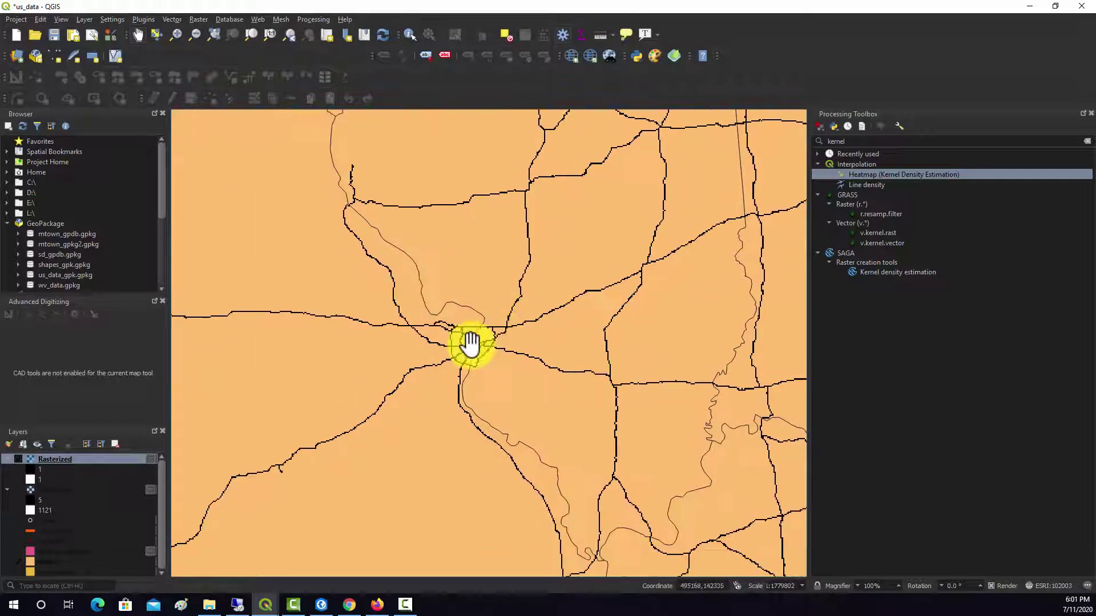
scroll(454, 344, "down", 2)
Hide the rasterized roads, zoom out, and show the greyscale states raster.
left_click(17, 459)
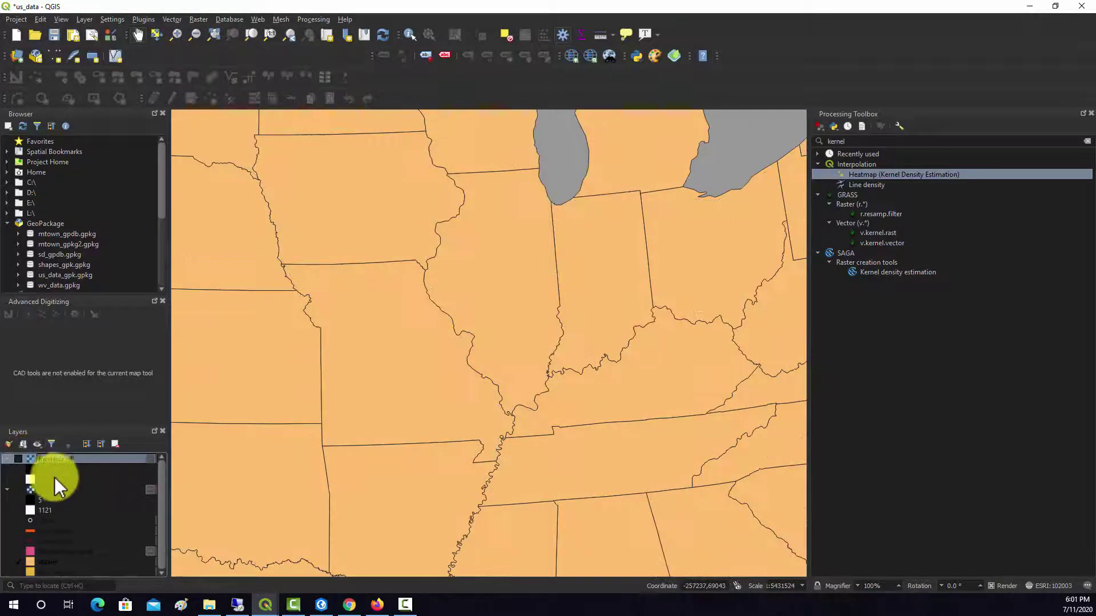
left_click_drag(568, 402, 570, 372)
scroll(570, 372, "down", 1)
scroll(529, 404, "down", 1)
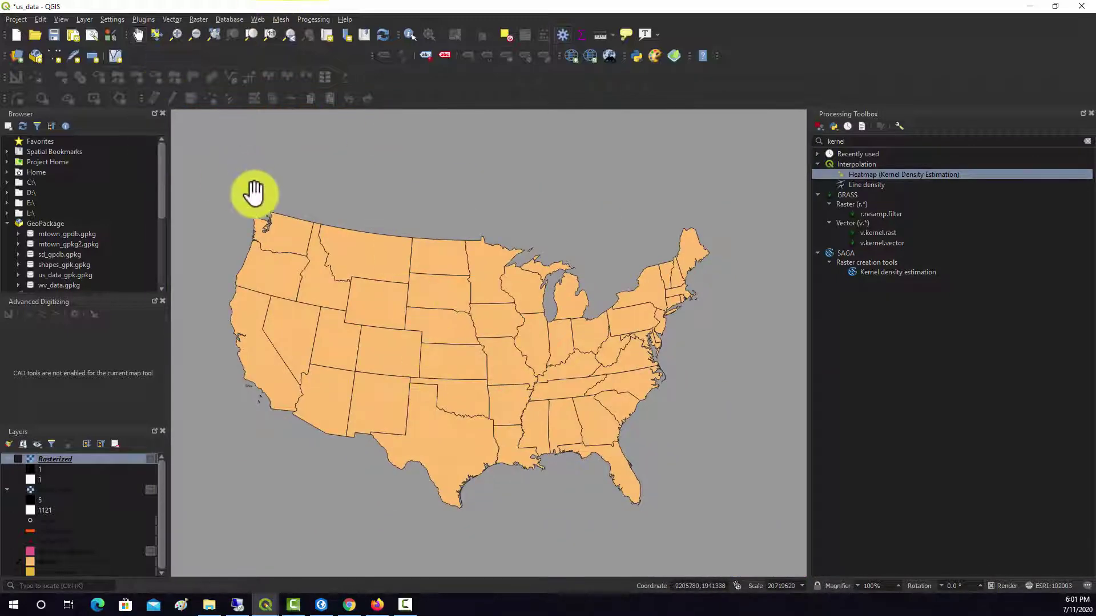
left_click(20, 489)
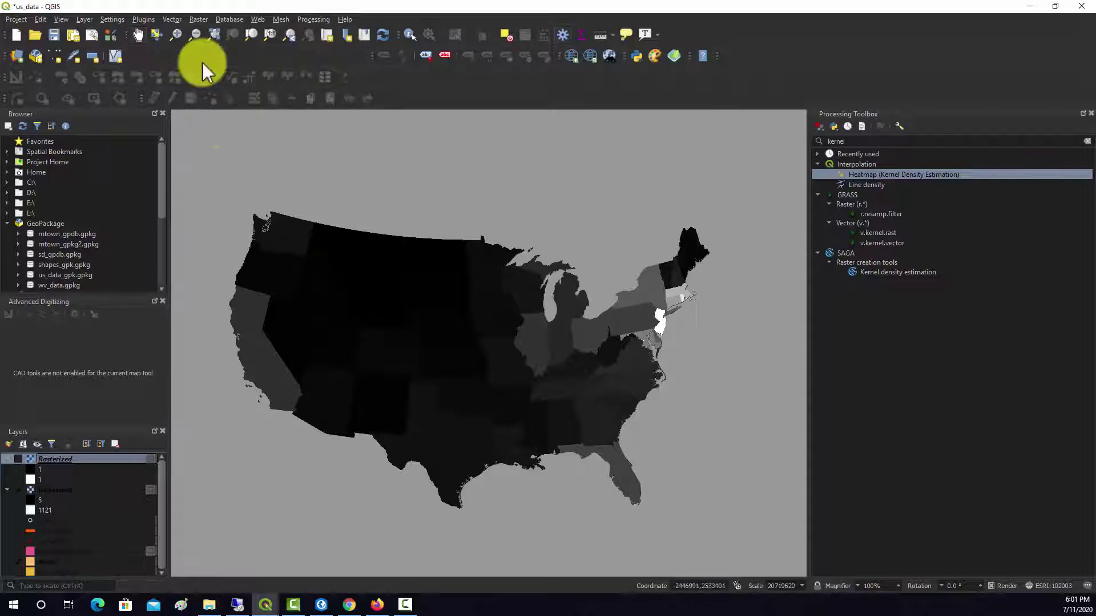
Open Polygonize, keep Rasterized [ESRI:102003] as input, and close without running.
left_click(201, 19)
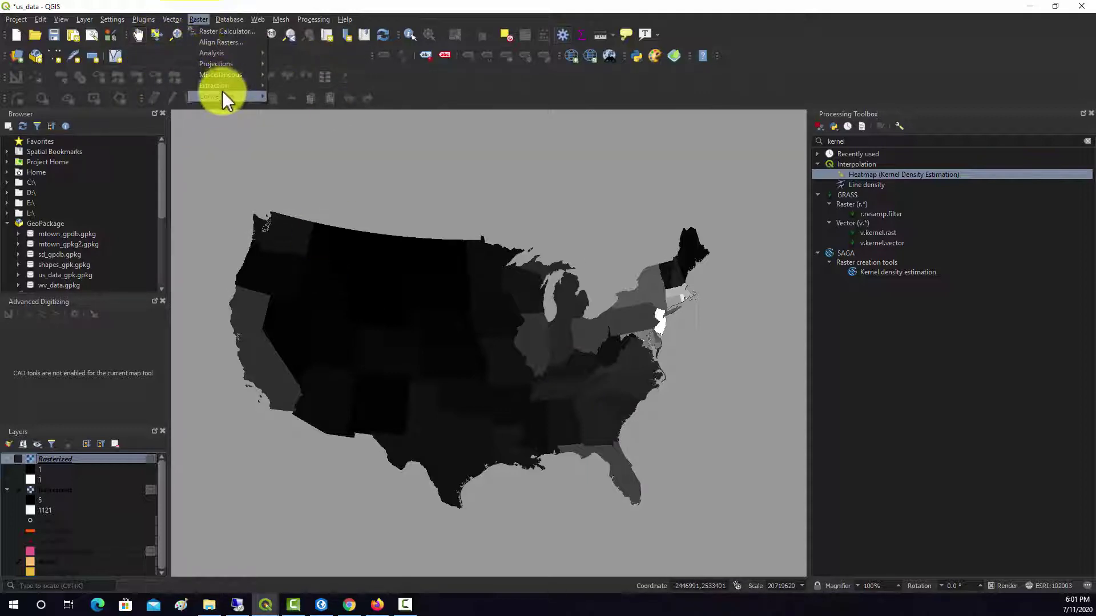
mouse_move(227, 96)
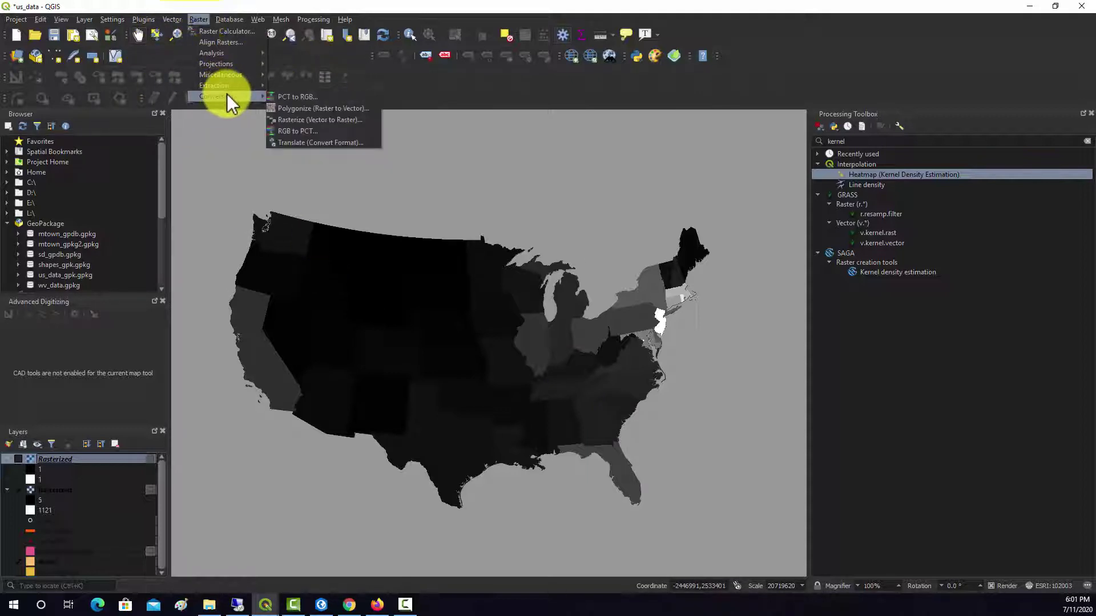
left_click(314, 110)
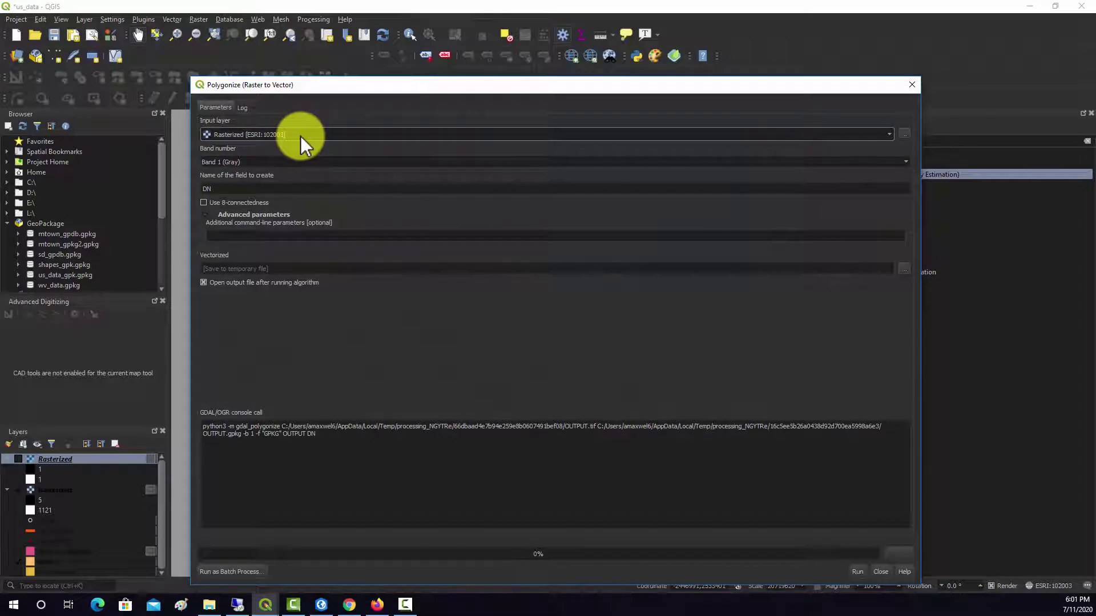
left_click(266, 136)
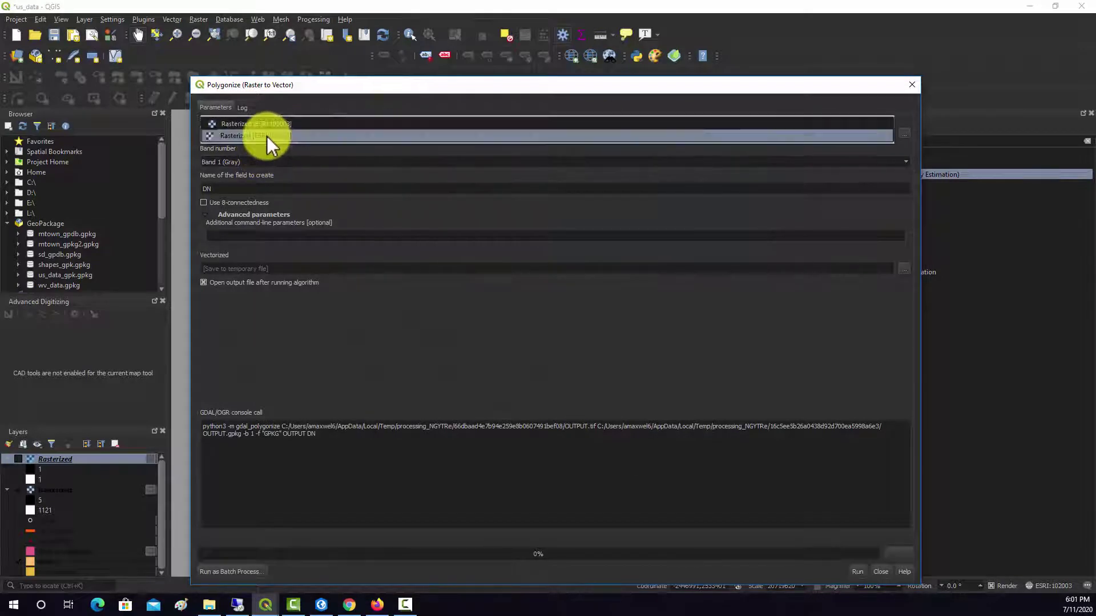
left_click(906, 98)
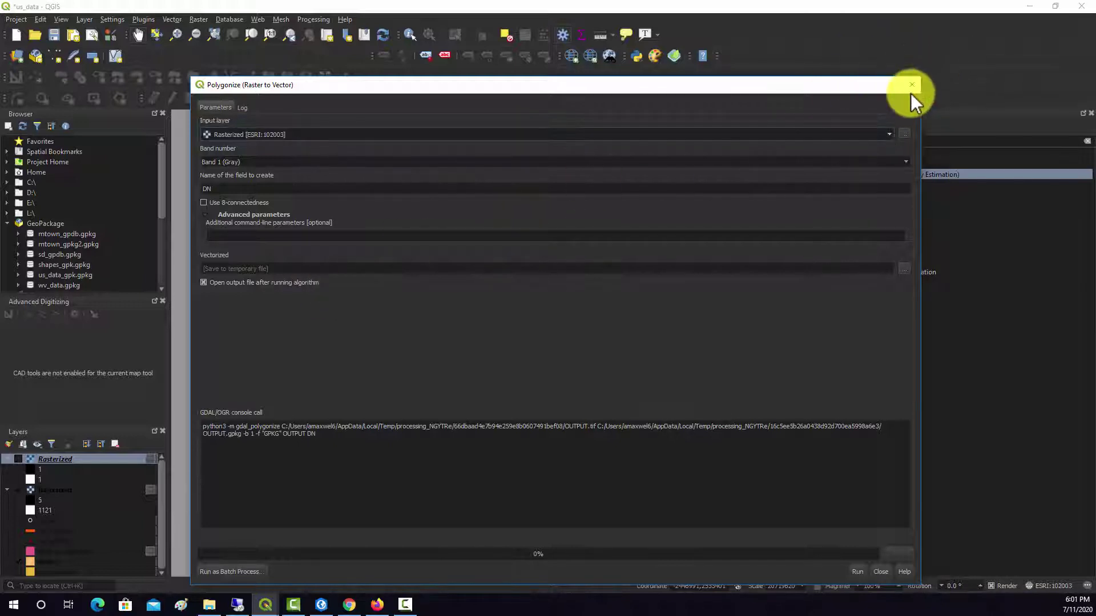
left_click(911, 85)
Export the Rasterized state layer as state_r2.tif in the dataset folder and add it to the map.
right_click(61, 489)
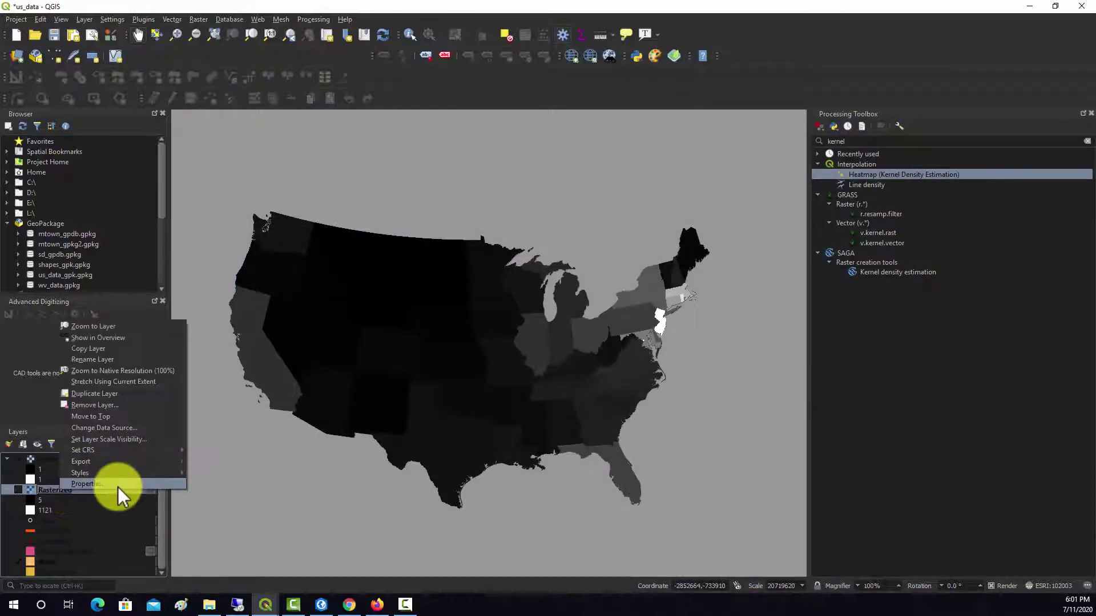
mouse_move(118, 465)
left_click(210, 461)
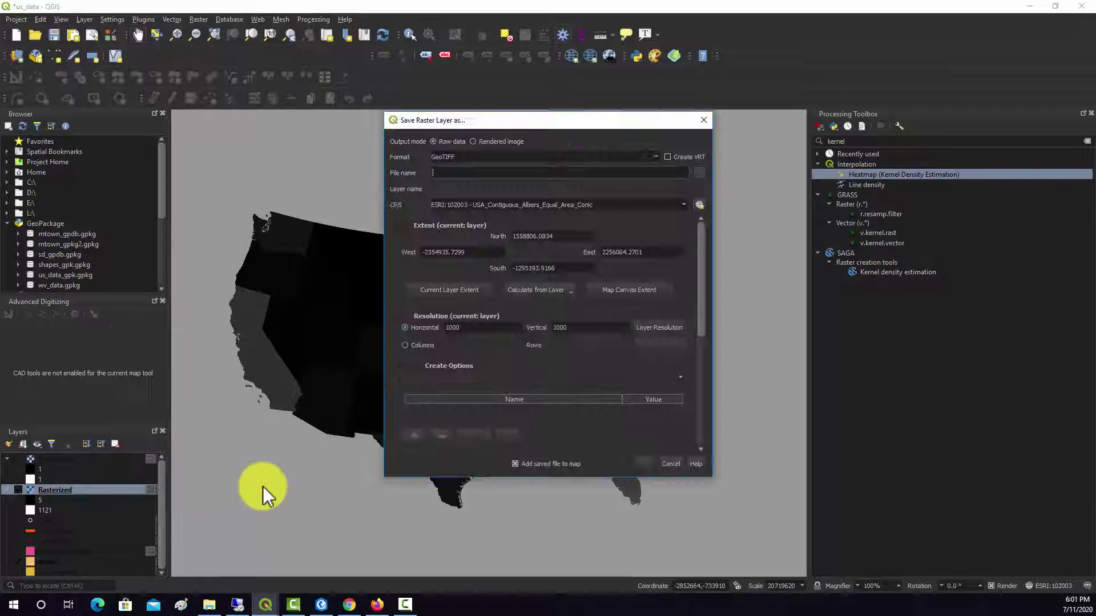
left_click(697, 172)
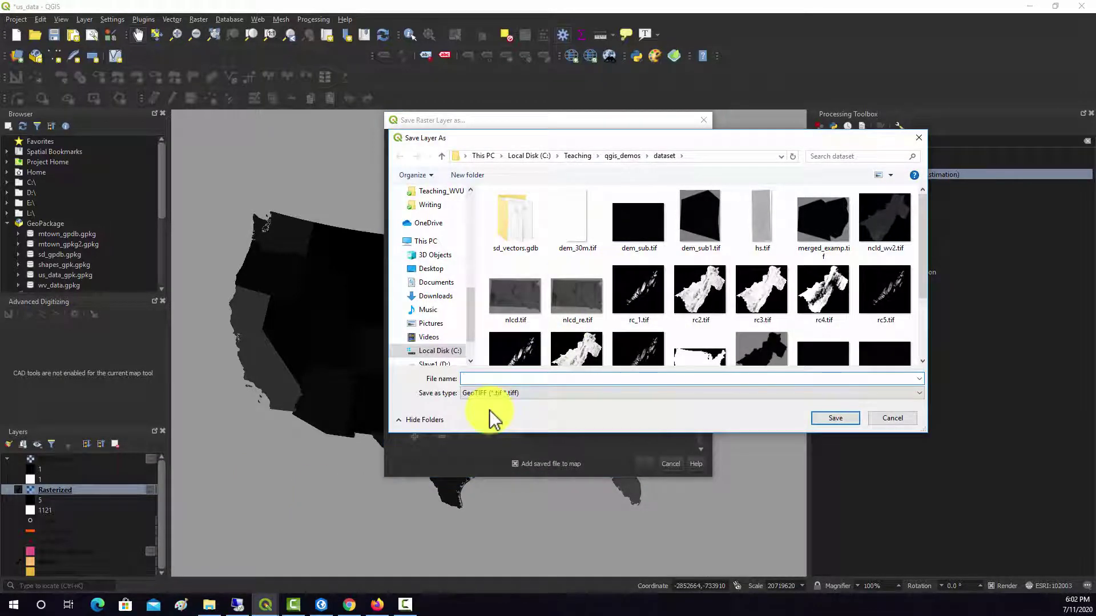
type("state_r2.tif")
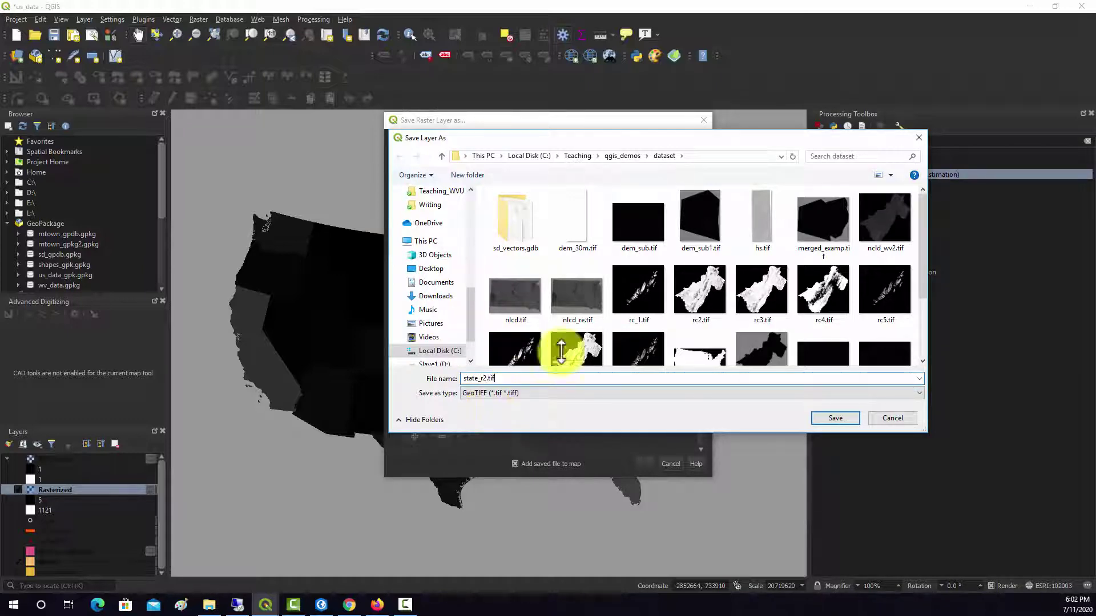
left_click(832, 417)
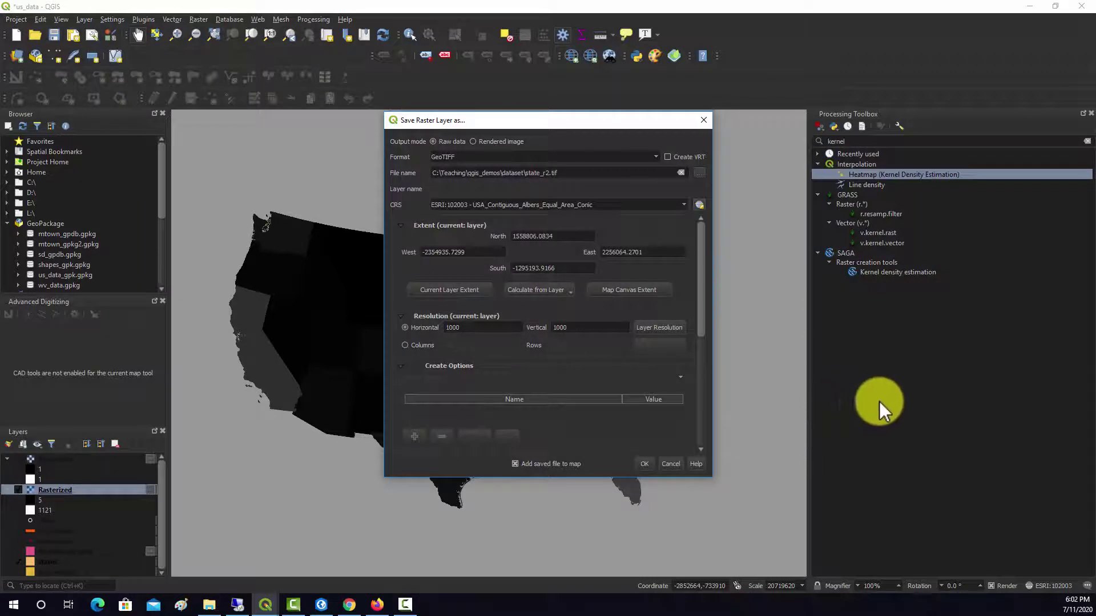
left_click(642, 465)
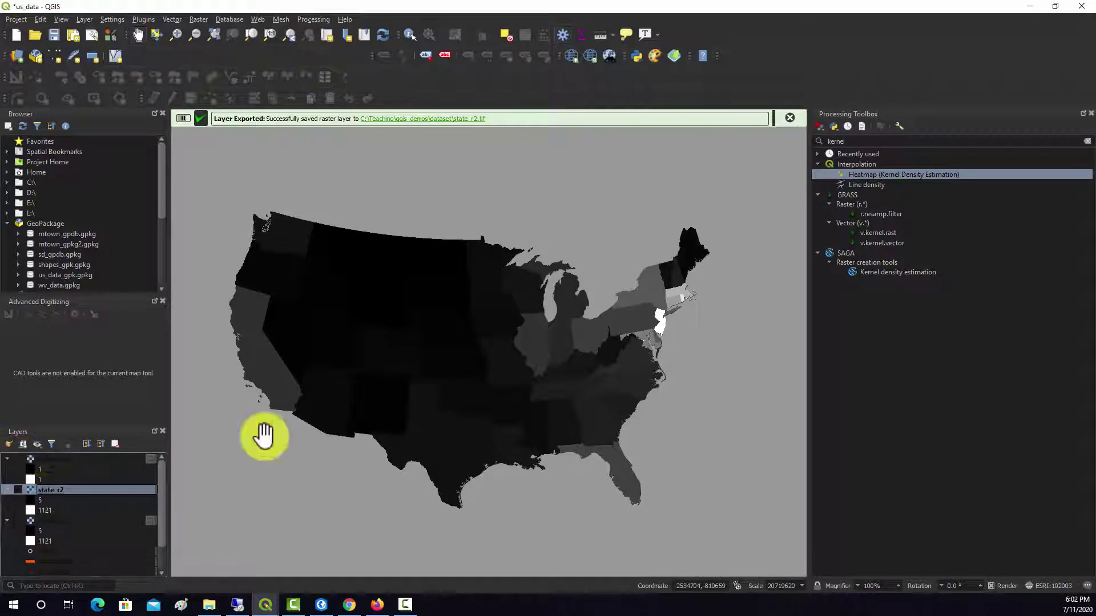
Open Polygonize and rename the output field from DN to pop_den.
left_click(199, 19)
mouse_move(217, 92)
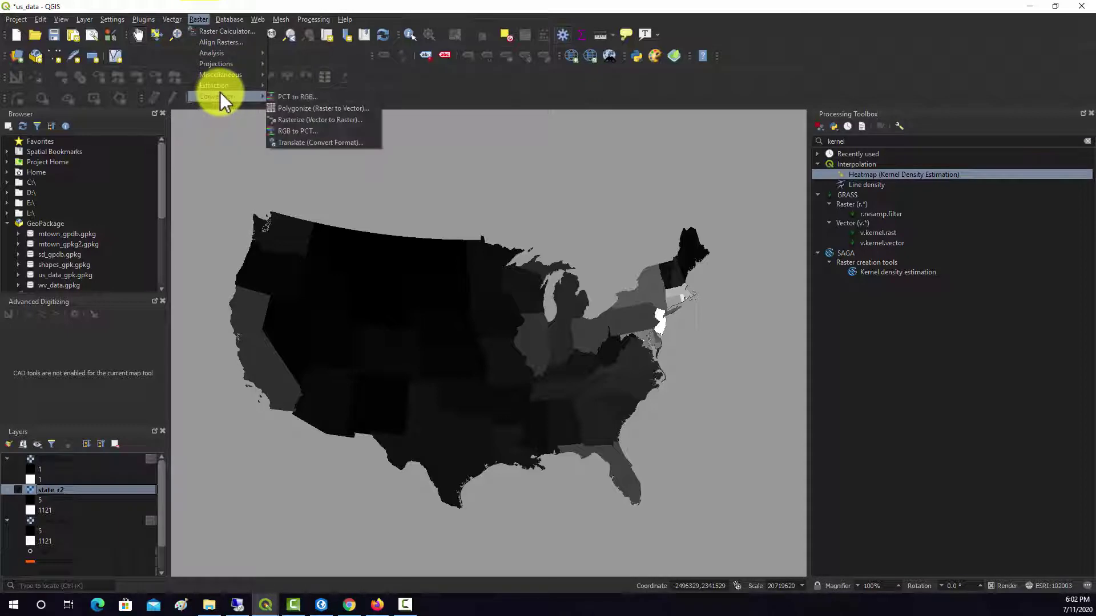
left_click(312, 105)
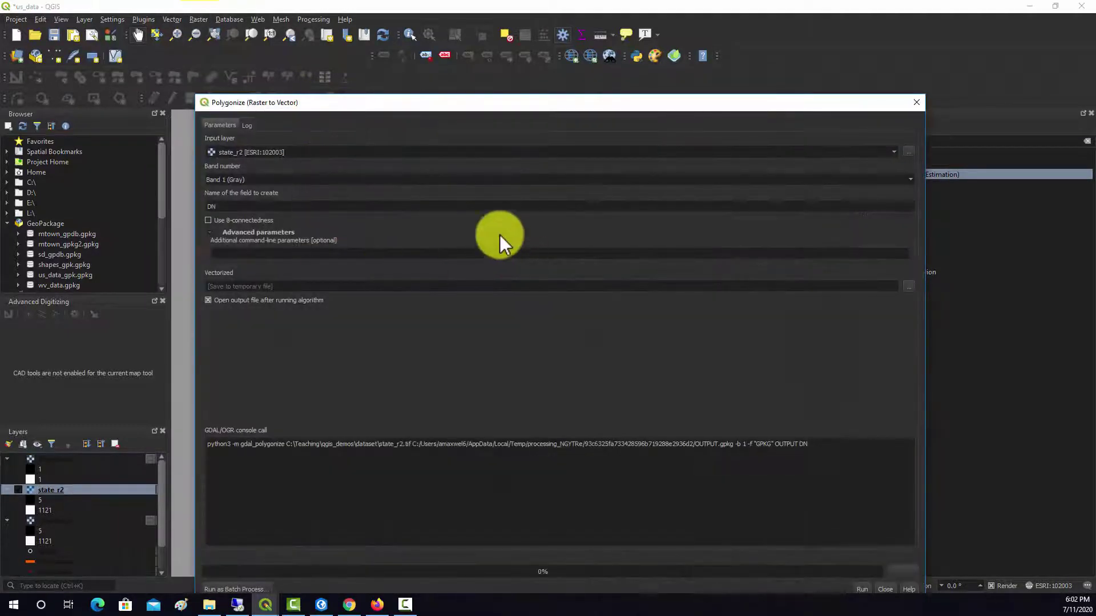
double_click(257, 207)
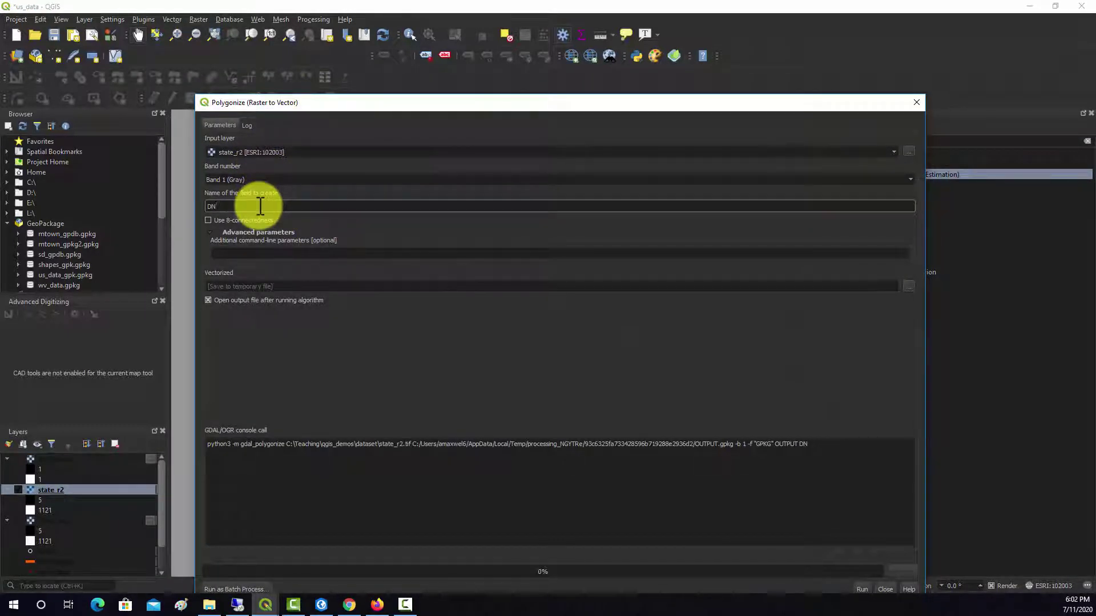
key("BackSpace")
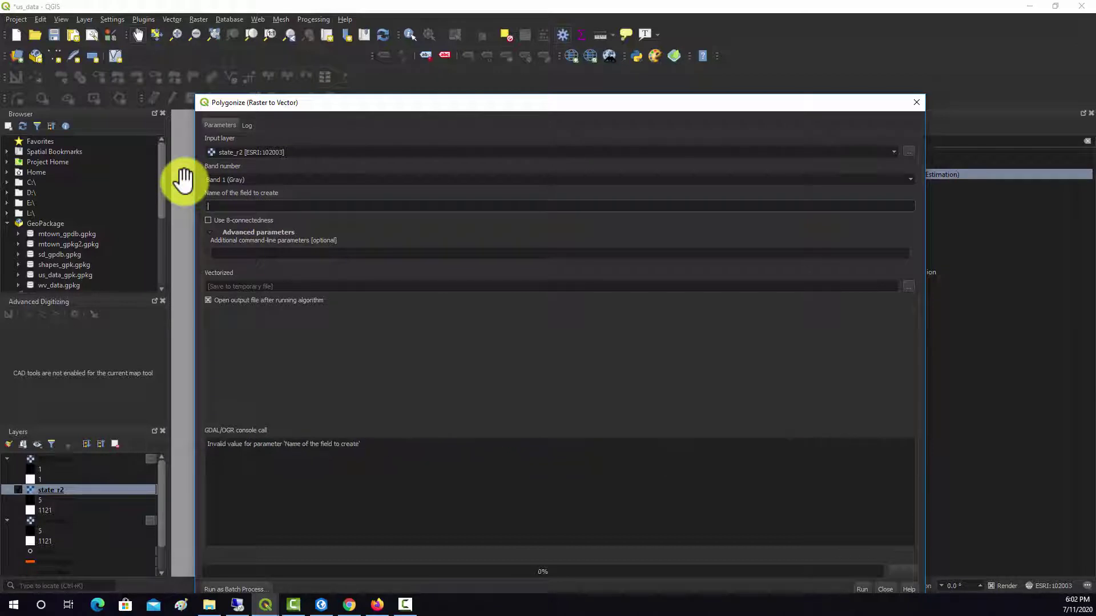
type("pop_den")
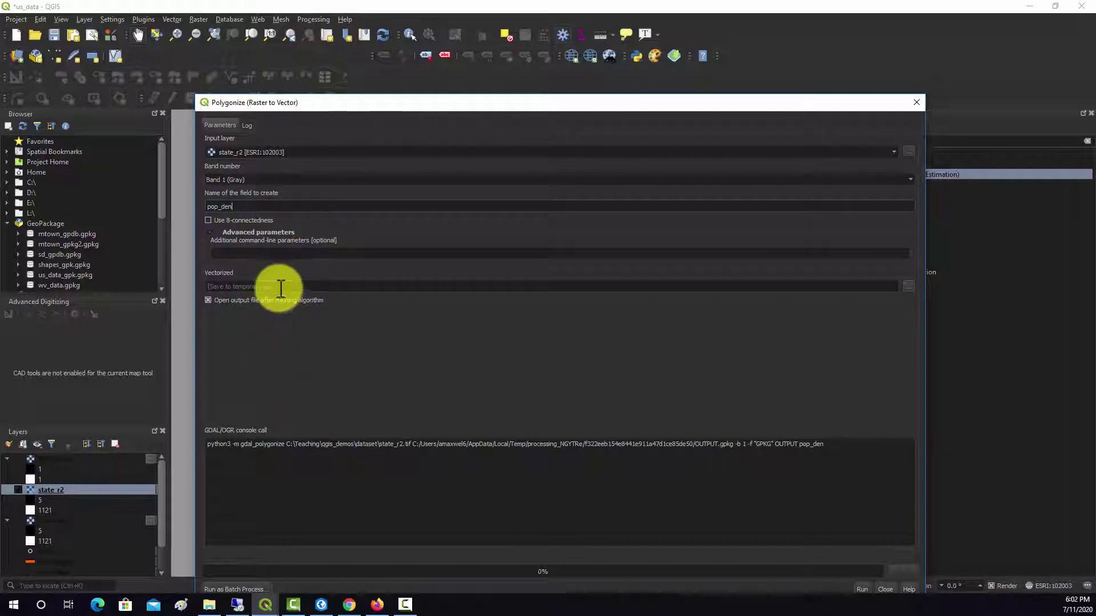
Enable 8-connectedness, polygonize state_r2, and close the tool.
left_click(207, 220)
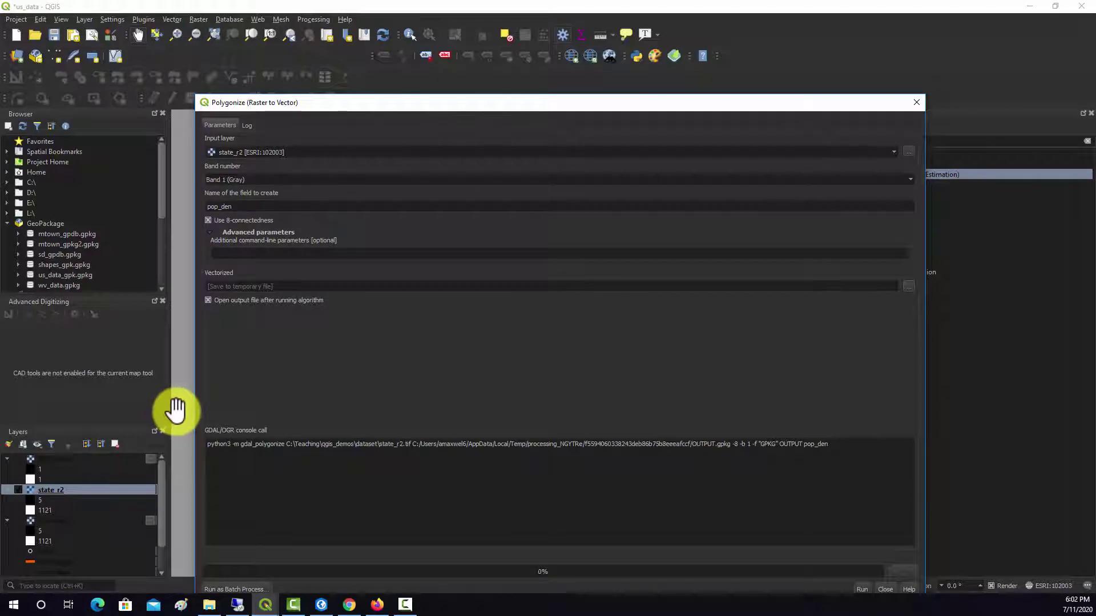
left_click(862, 589)
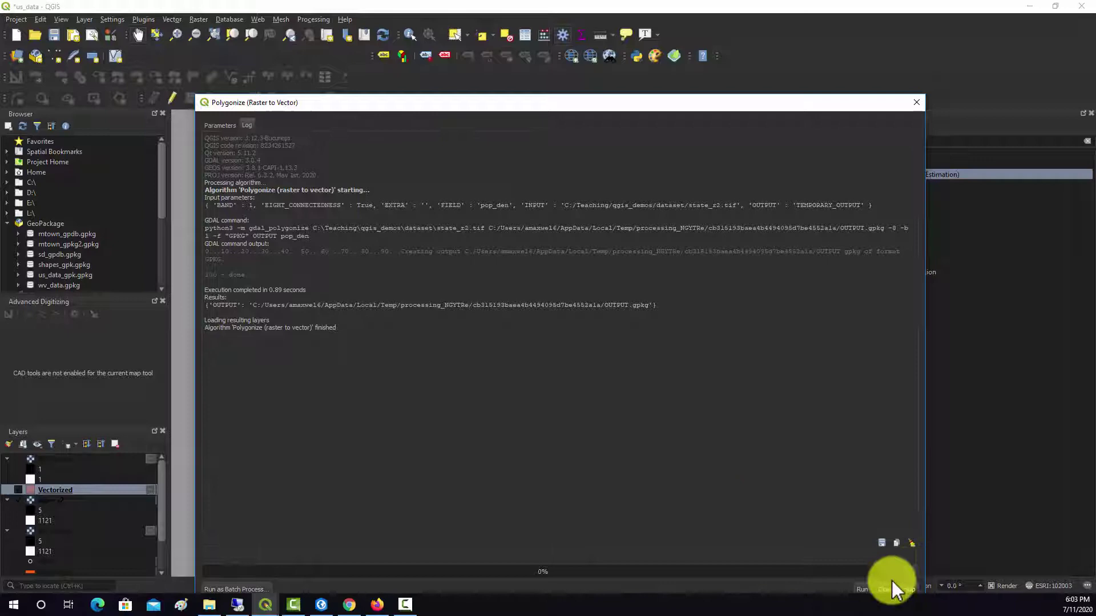
left_click(885, 589)
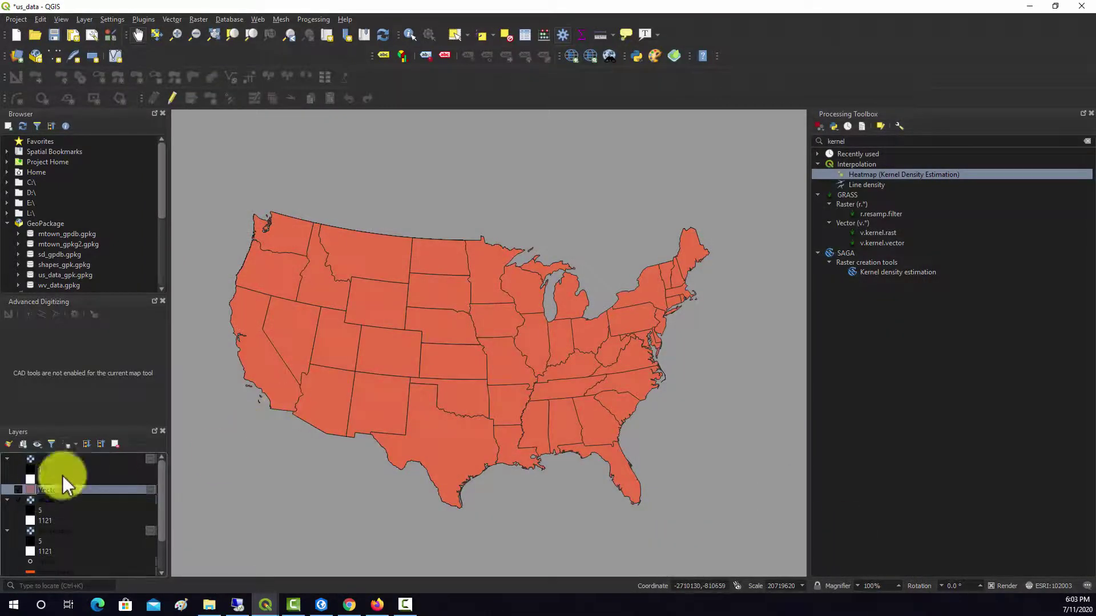
scroll(653, 320, "up", 6)
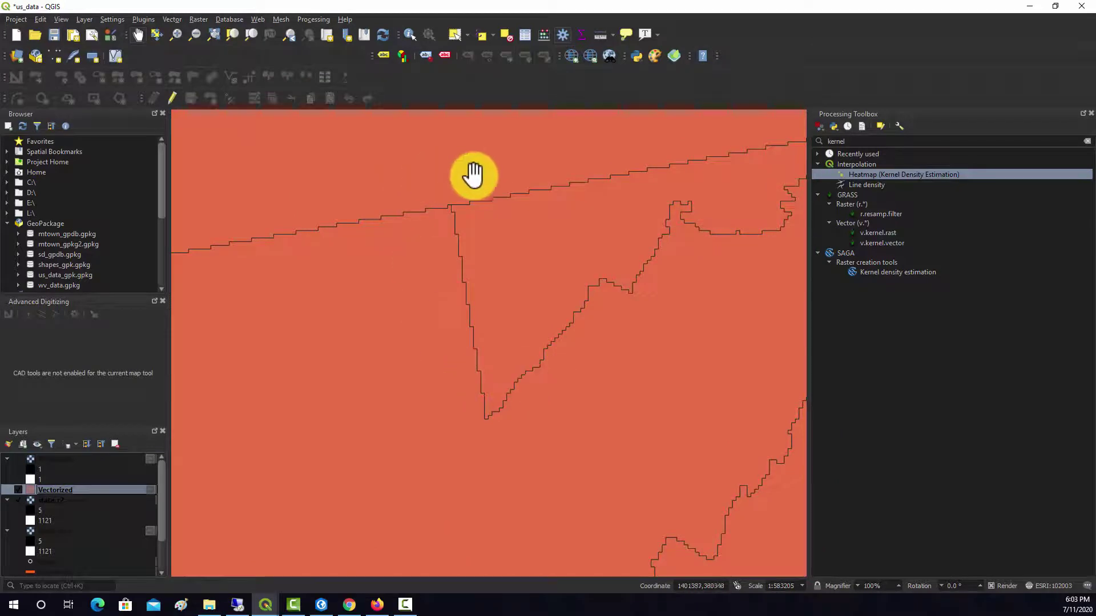
left_click_drag(659, 441, 352, 287)
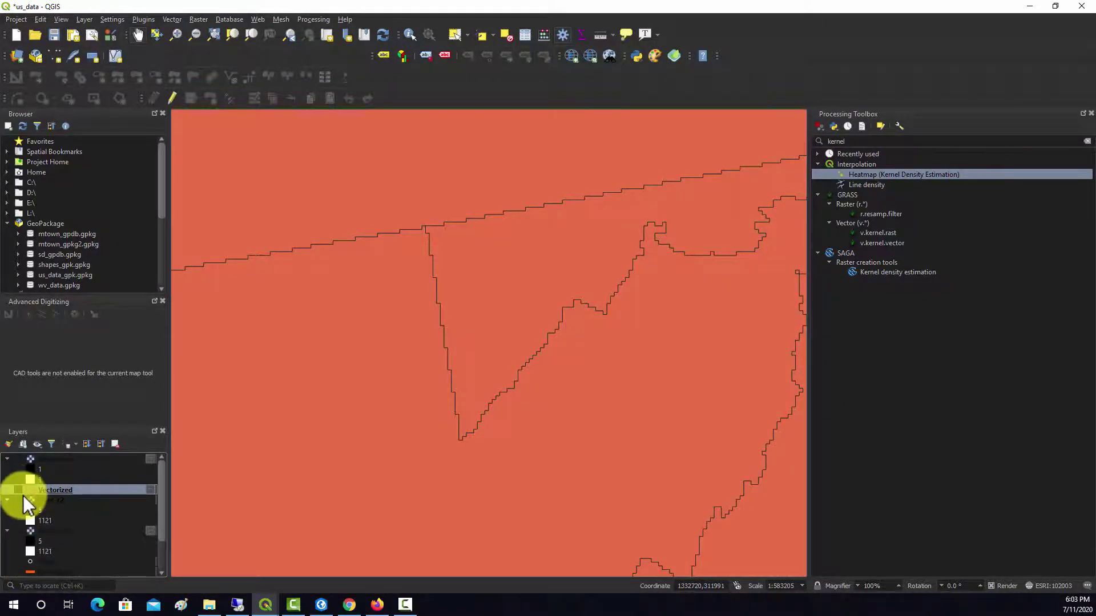
left_click(18, 489)
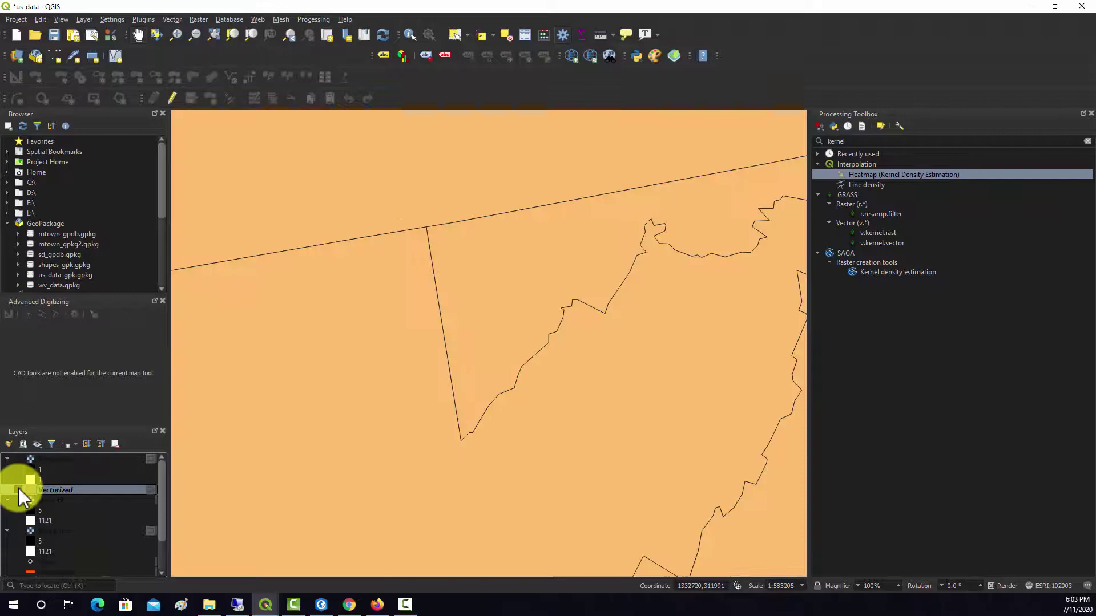
left_click(18, 489)
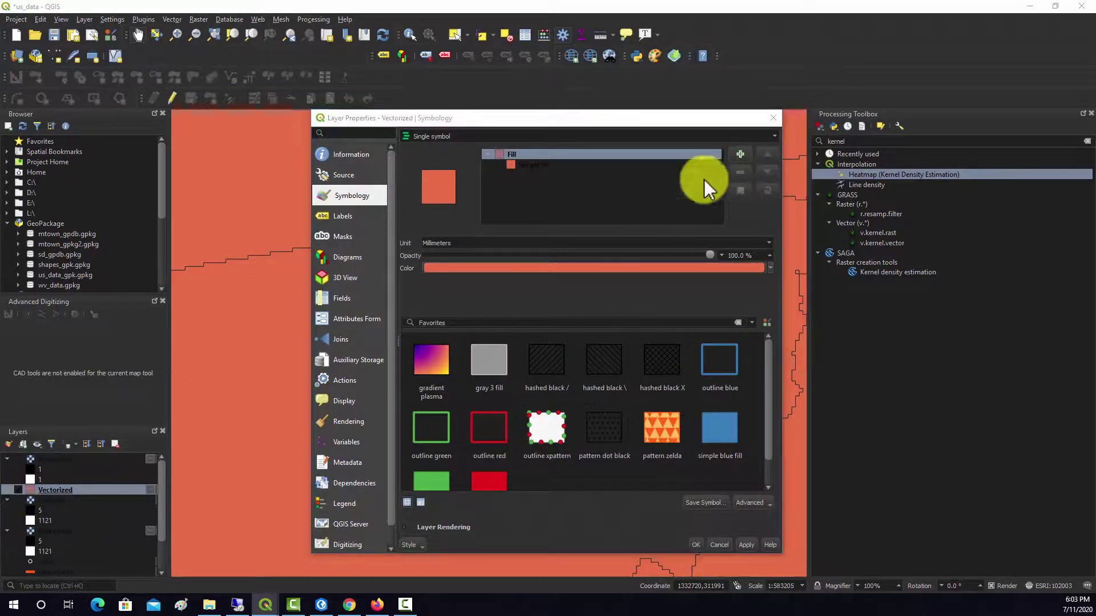
left_click(777, 116)
left_click(16, 490)
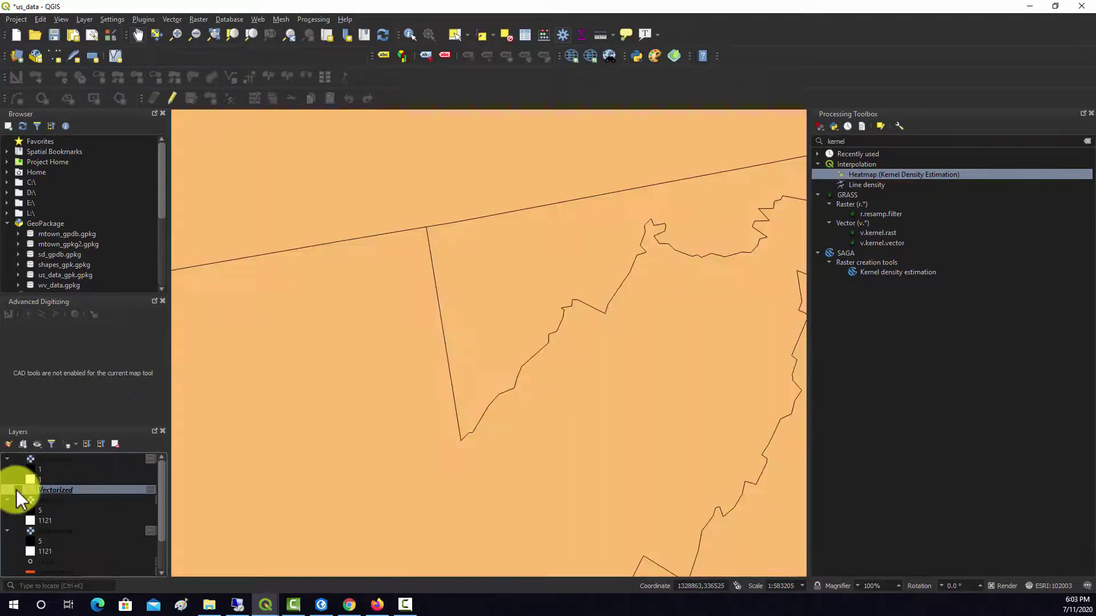
left_click(16, 490)
left_click(16, 490)
left_click(16, 490)
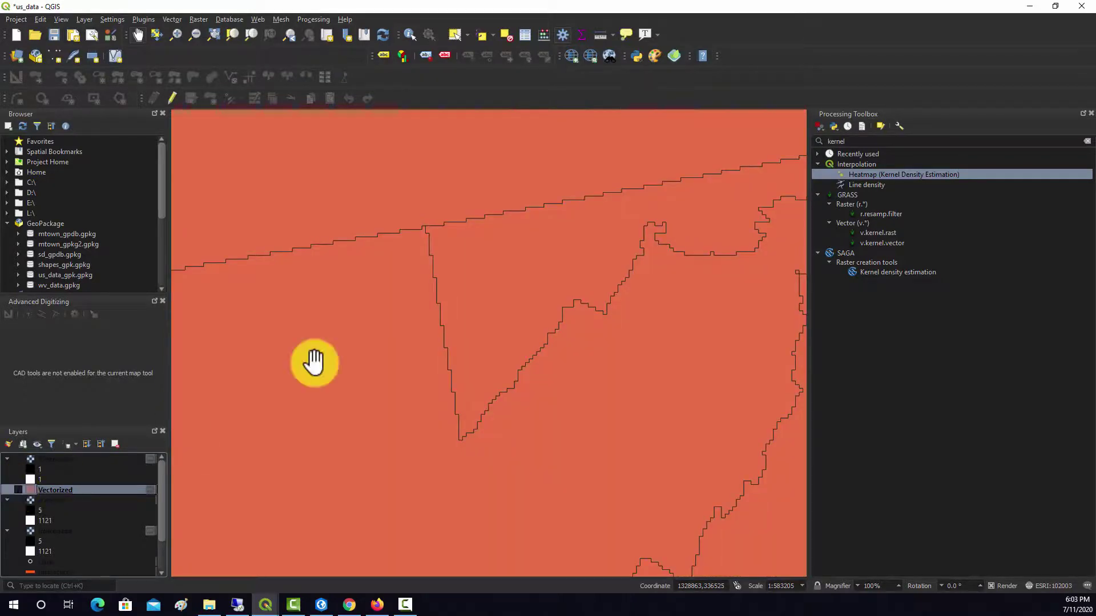
scroll(469, 457, "down", 3)
scroll(469, 457, "down", 4)
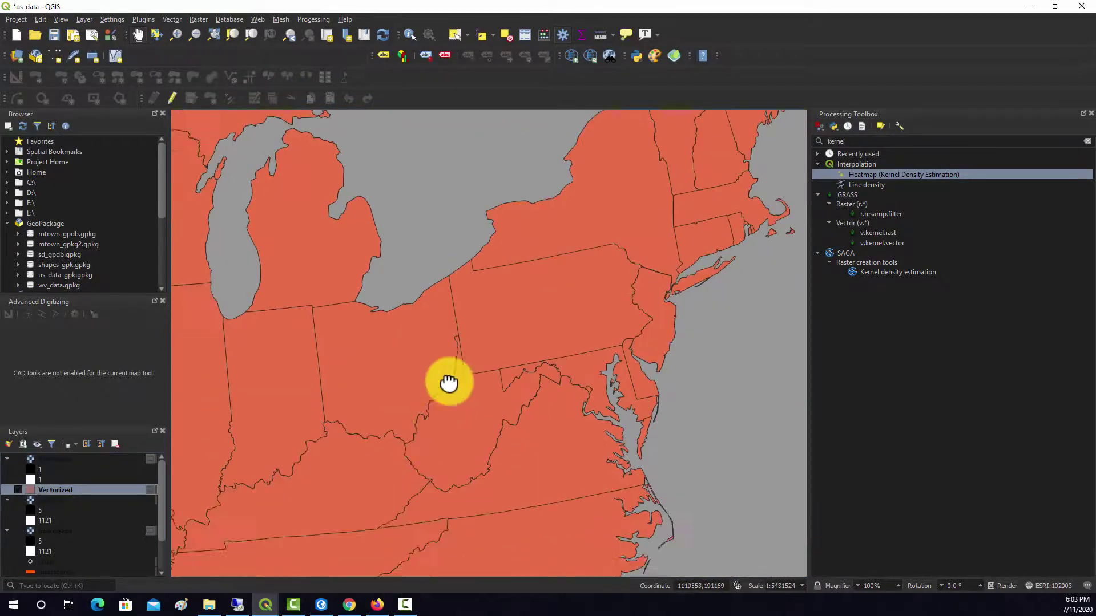
left_click_drag(511, 376, 492, 359)
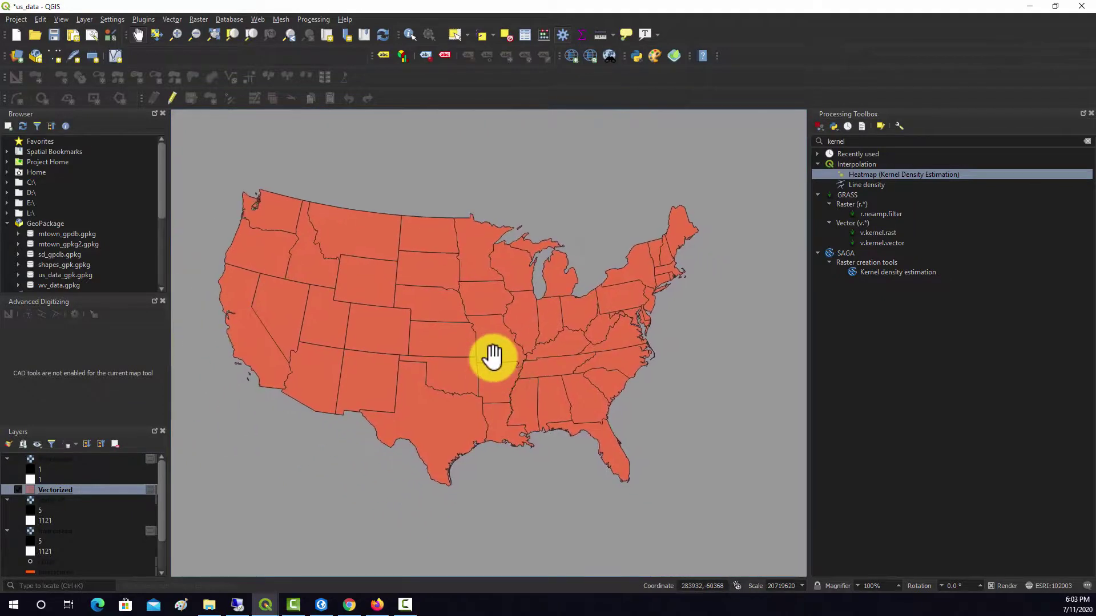